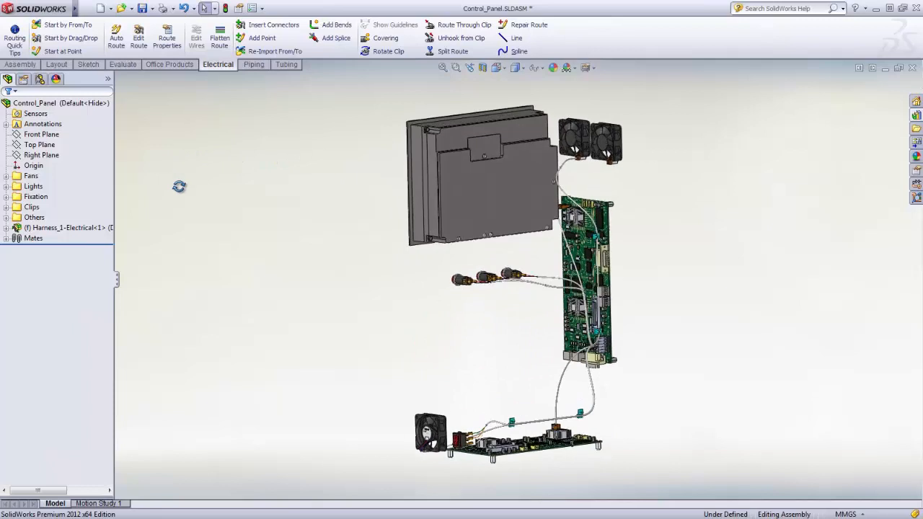
# - Open the Harness_1-Electrical route for editing
pyautogui.moveTo(187, 191); pyautogui.dragTo(210, 225, button='right')
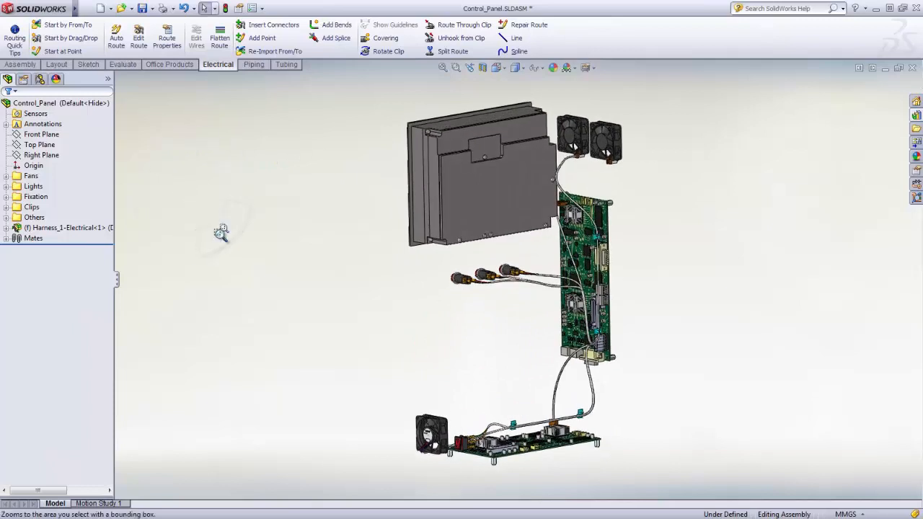
pyautogui.moveTo(556, 111); pyautogui.dragTo(647, 238)
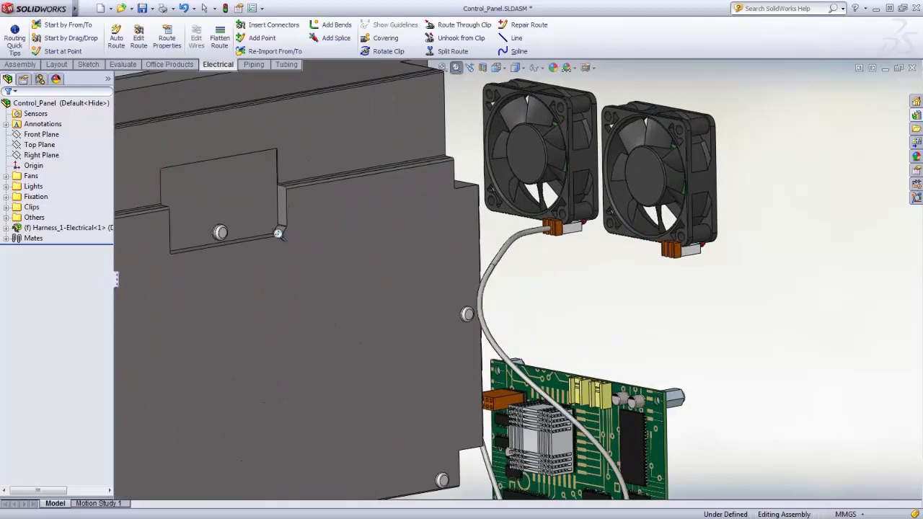
pyautogui.rightClick(87, 228)
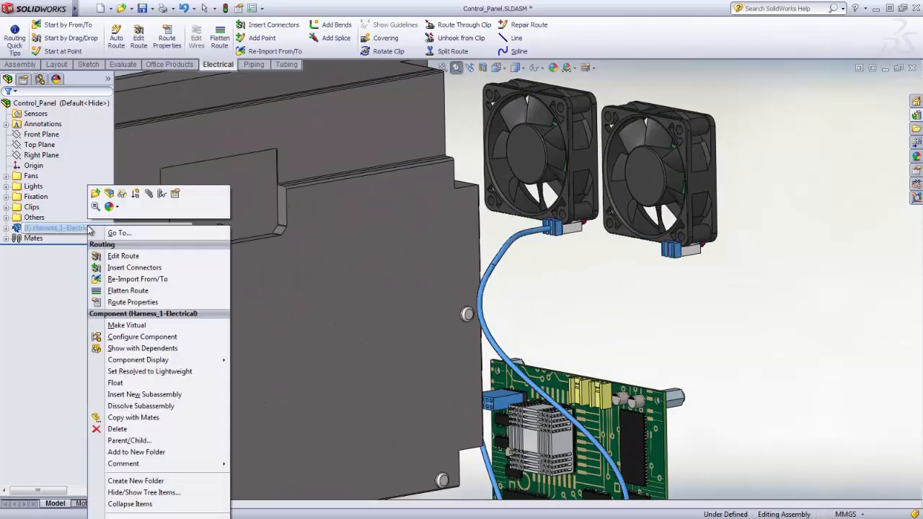
pyautogui.click(140, 256)
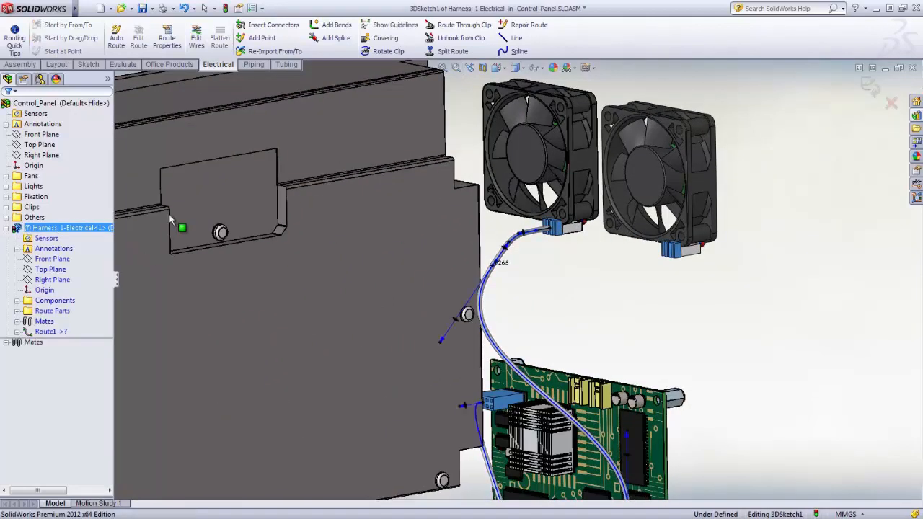
# - Add a splice in its Default configuration on the harness cable just below the upper-left fan's connector
pyautogui.click(332, 40)
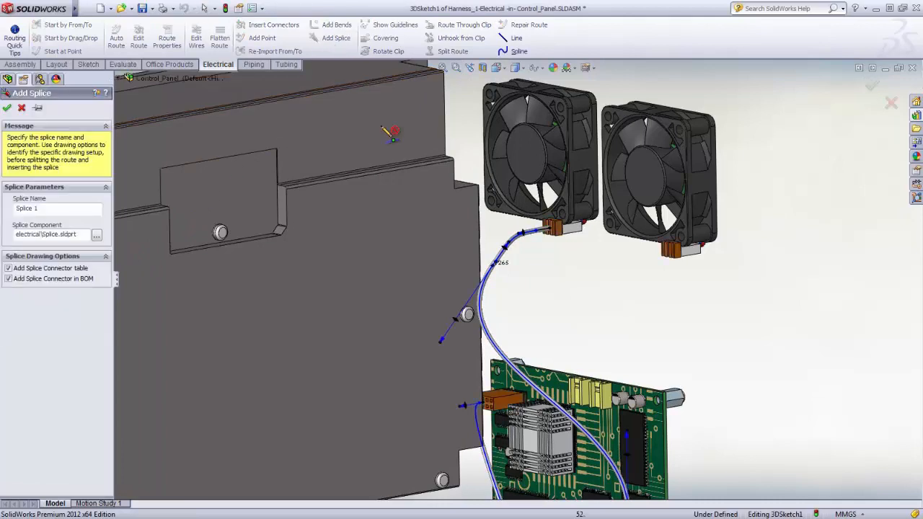
pyautogui.click(497, 266)
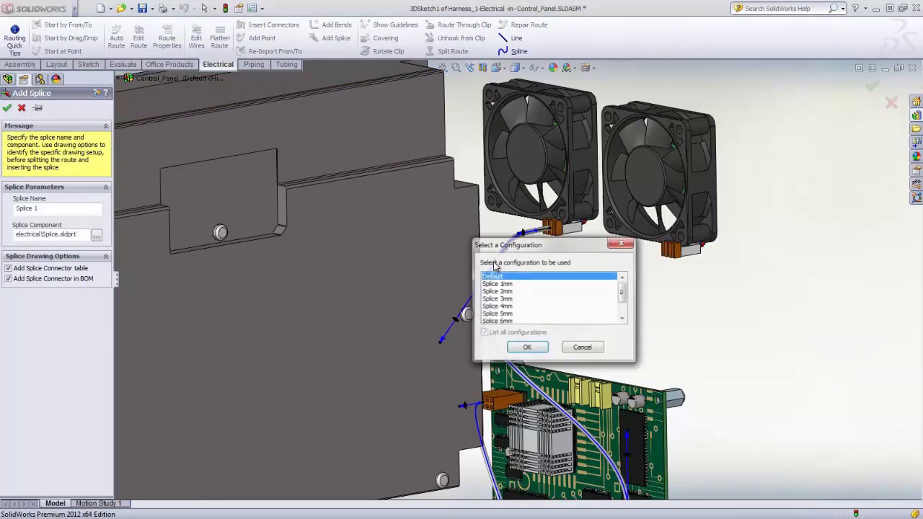
pyautogui.click(527, 348)
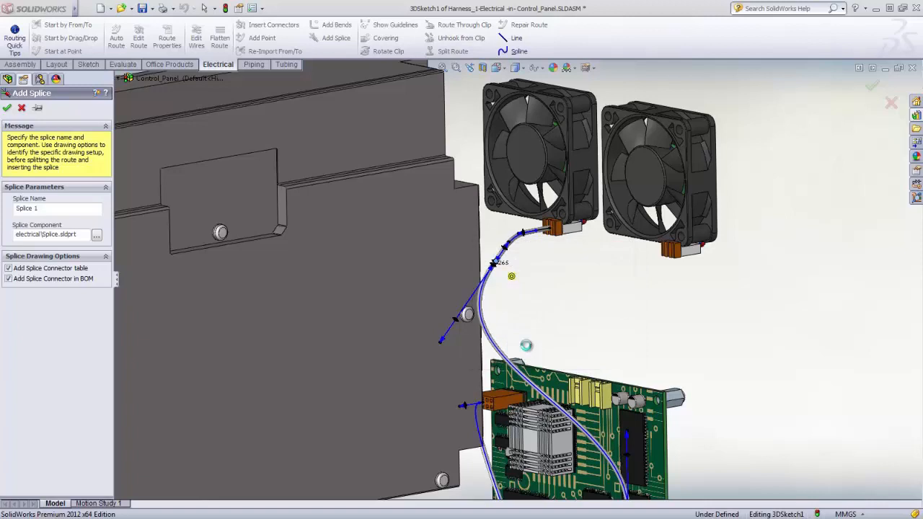
pyautogui.moveTo(527, 346); pyautogui.dragTo(577, 343, button='right')
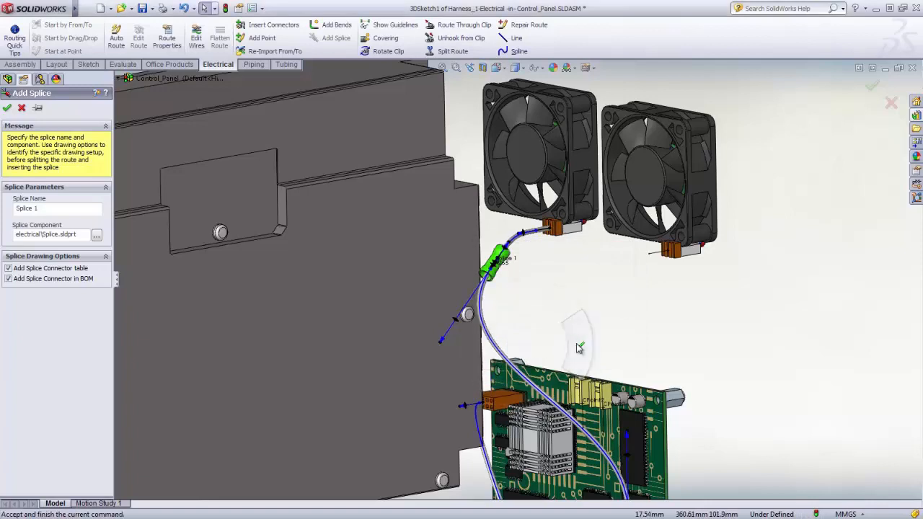
# - Auto-route a cable from the second upper fan's 3-pin connector to the new splice
pyautogui.rightClick(671, 252)
pyautogui.press('Escape')
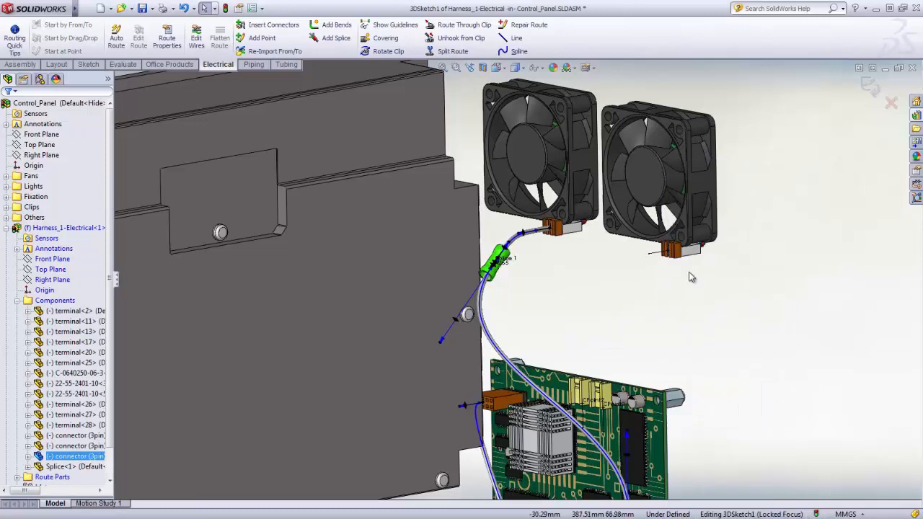
pyautogui.rightClick(689, 279)
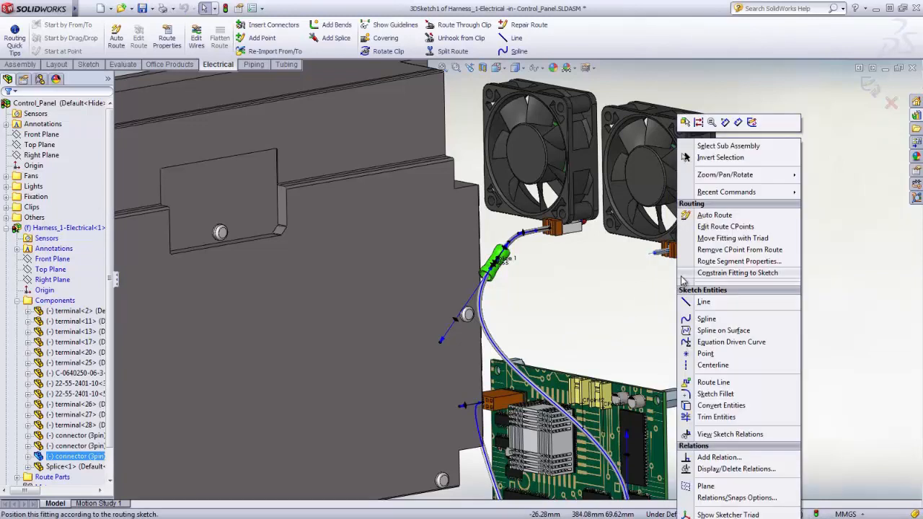
pyautogui.click(708, 214)
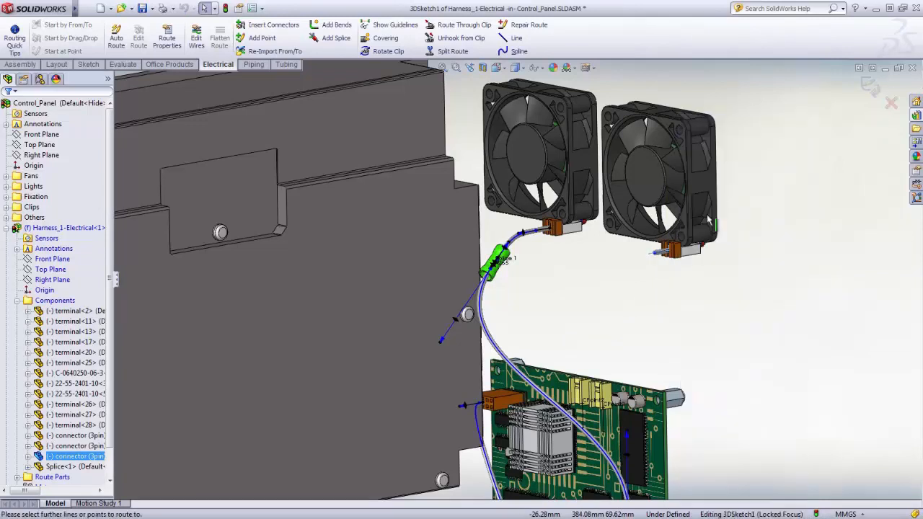
pyautogui.click(657, 255)
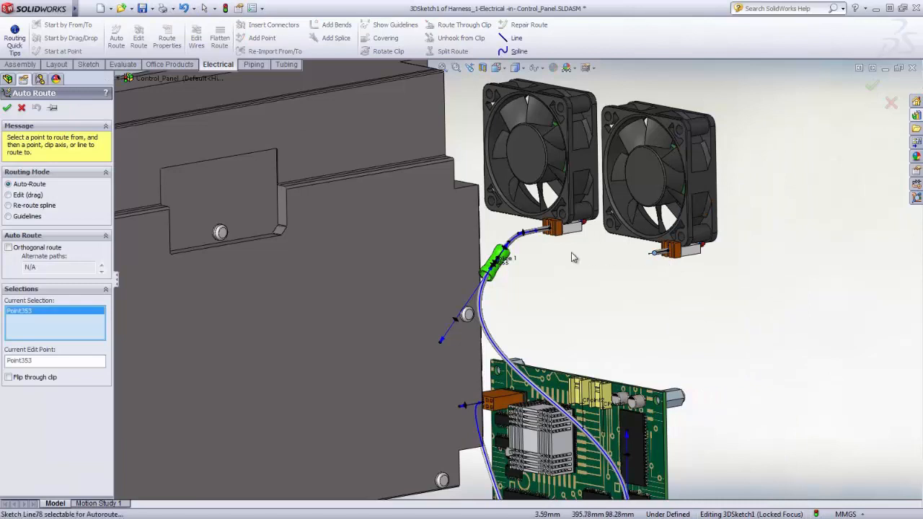
pyautogui.click(500, 265)
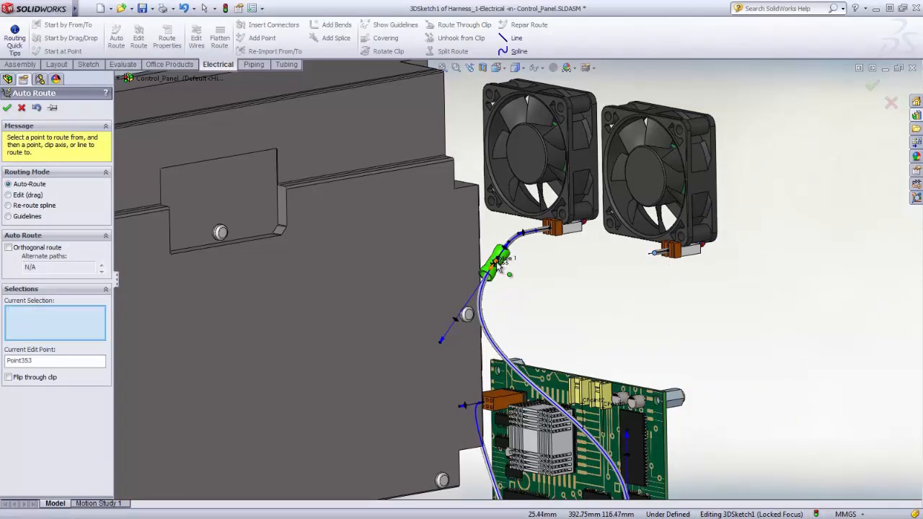
pyautogui.moveTo(532, 262); pyautogui.dragTo(580, 264, button='right')
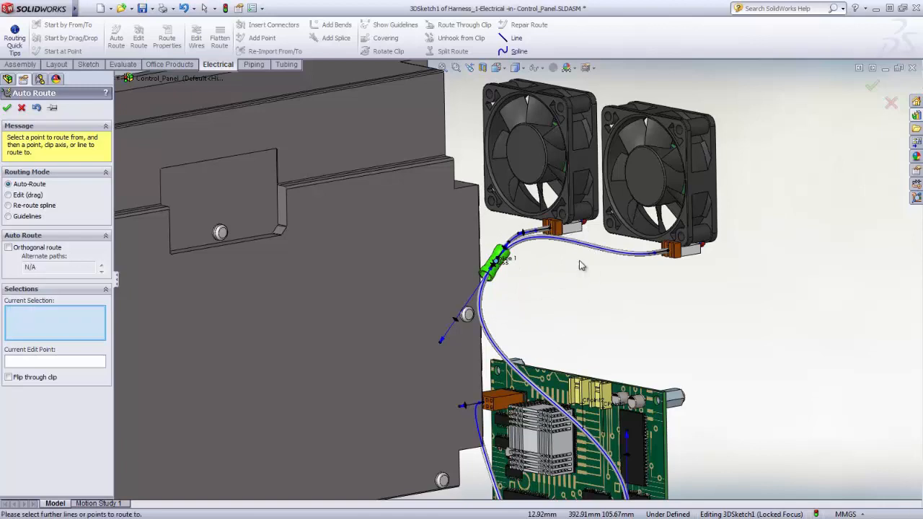
# - Finish editing the harness route and return to the top-level Control_Panel assembly
pyautogui.press('f')
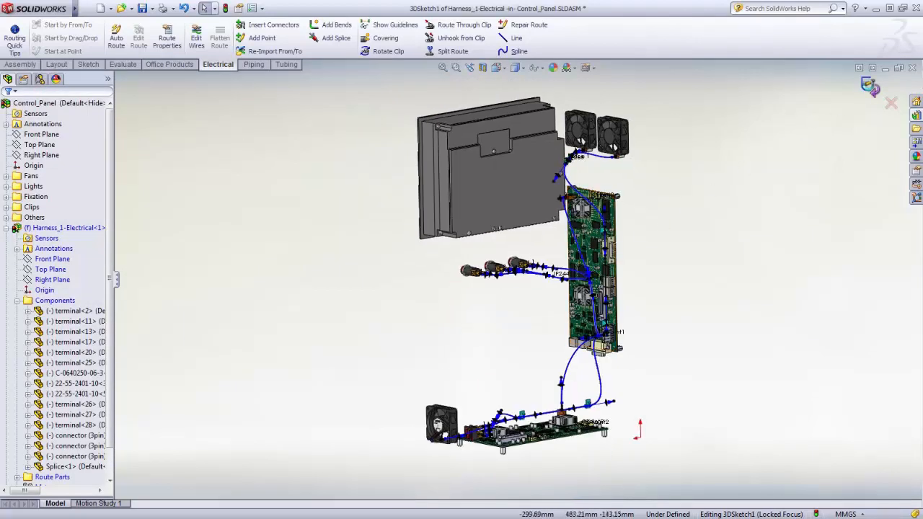
pyautogui.click(870, 87)
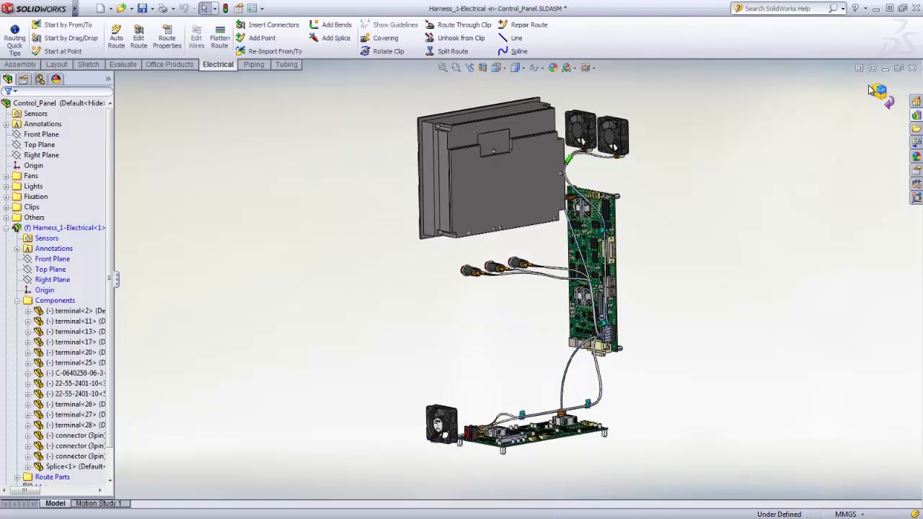
pyautogui.click(870, 88)
# - Keep the Design Library displayed and open its Routing > electrical > ribbon cable connectors folder
pyautogui.moveTo(750, 289); pyautogui.dragTo(749, 326, button='middle')
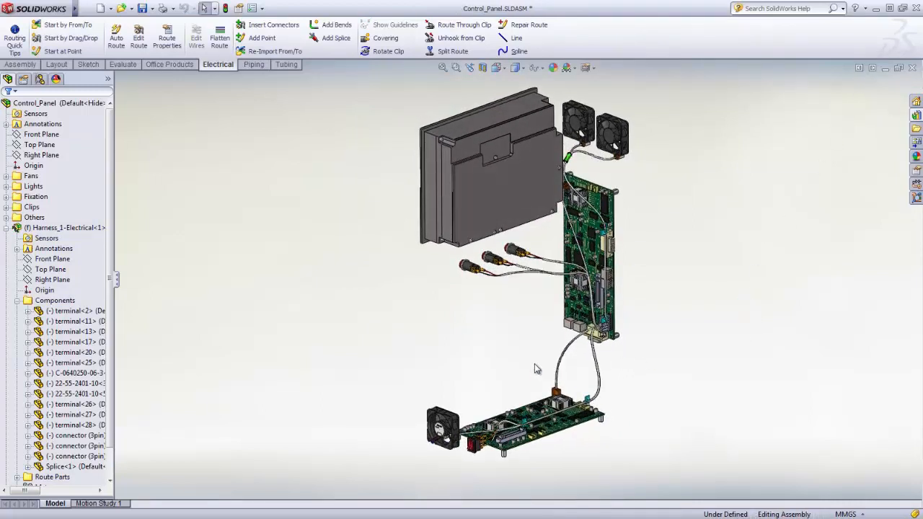
pyautogui.scroll(-5, 538, 361)
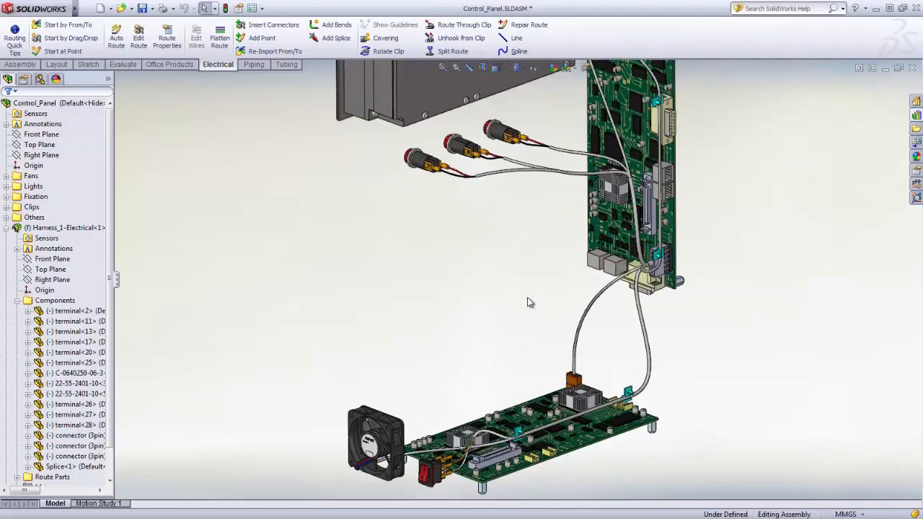
pyautogui.click(916, 115)
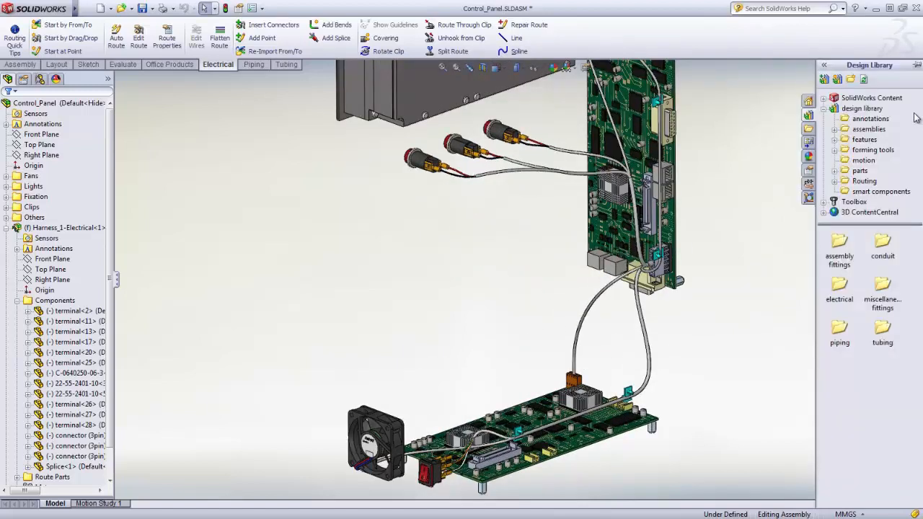
pyautogui.click(916, 65)
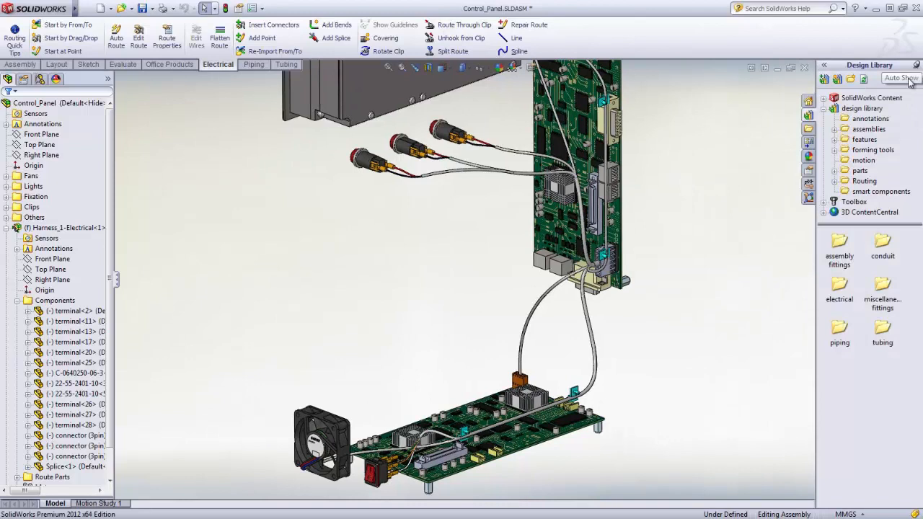
pyautogui.click(835, 183)
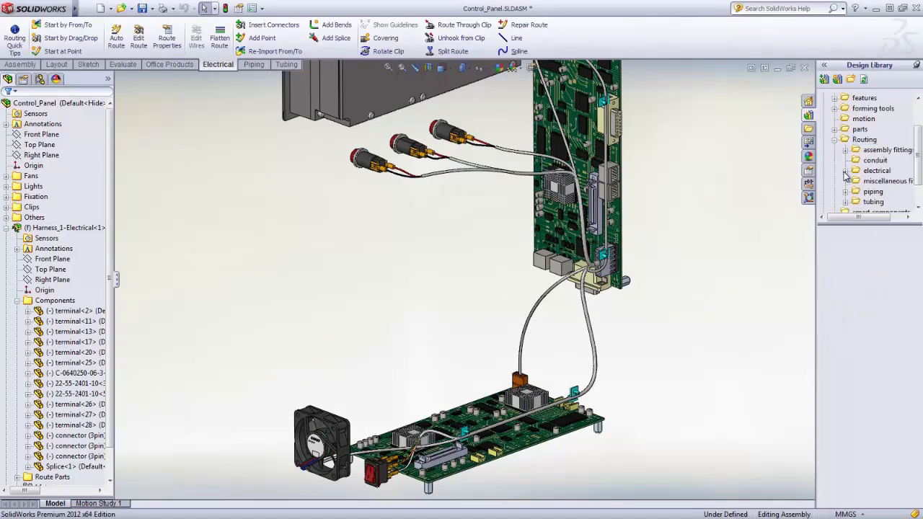
pyautogui.click(846, 173)
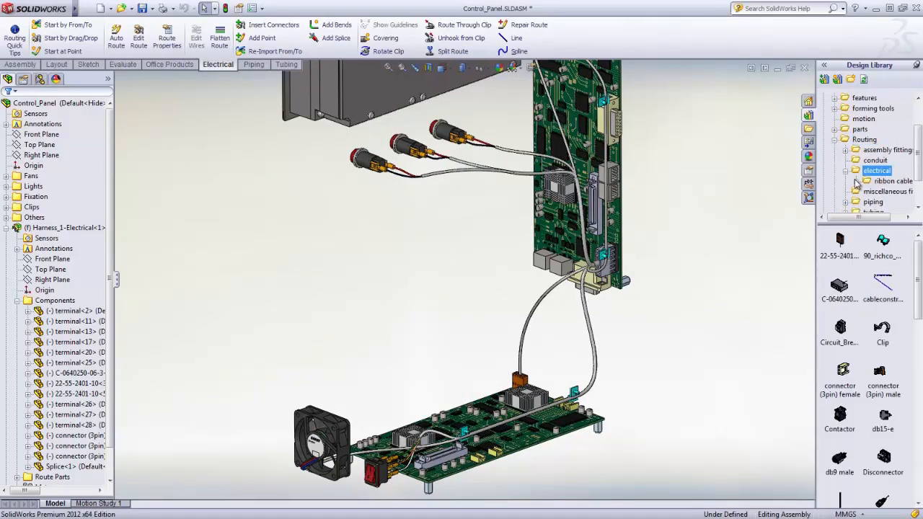
pyautogui.click(856, 181)
pyautogui.click(898, 191)
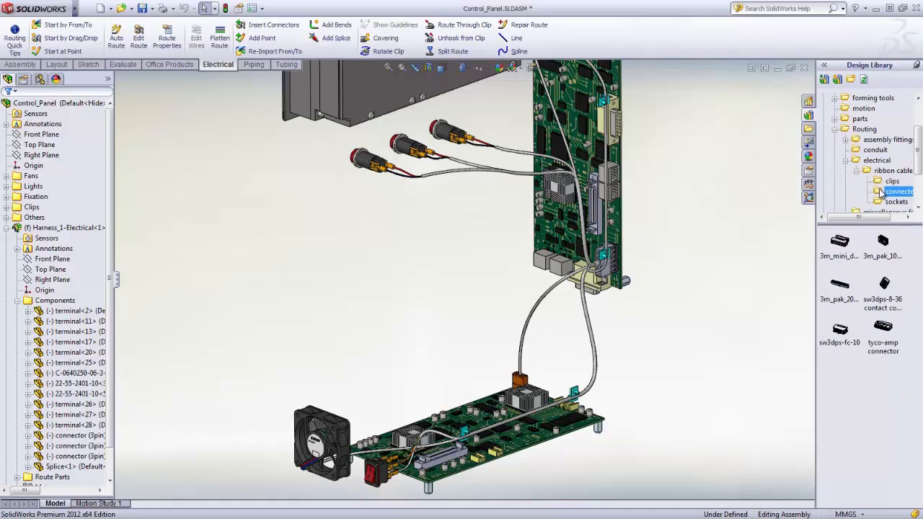
# - Start a Ribbon Cable route by placing a 3m_mini_d connector on the vertical circuit board and another on the horizontal board
pyautogui.moveTo(838, 245); pyautogui.dragTo(595, 216)
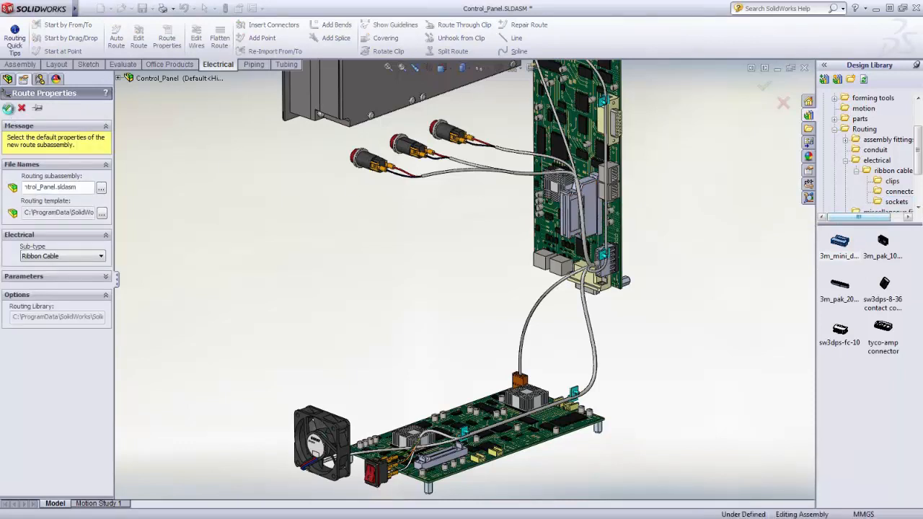
pyautogui.click(8, 108)
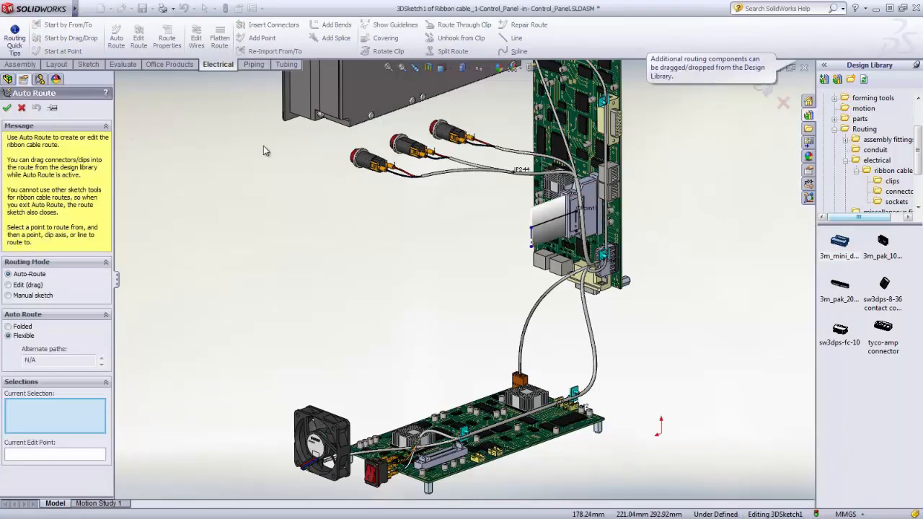
pyautogui.moveTo(839, 245); pyautogui.dragTo(443, 417)
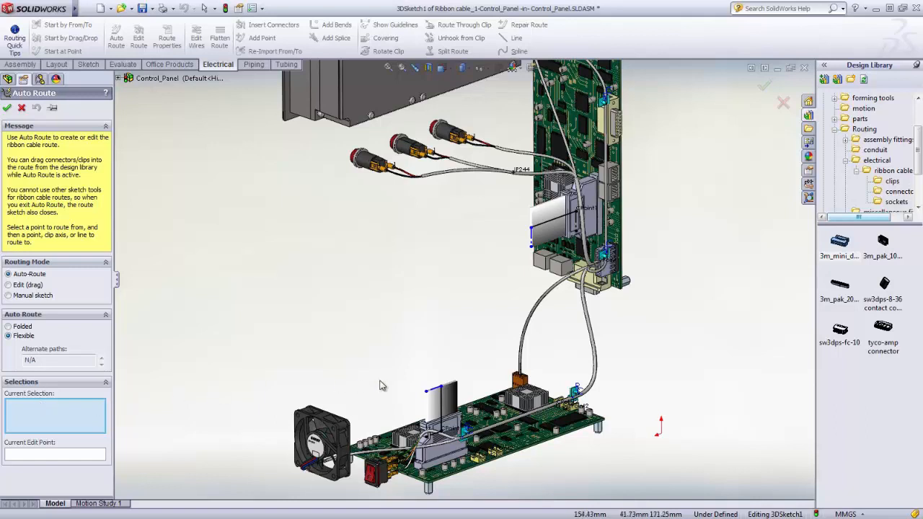
# - Auto-route a flexible ribbon cable between the two board connectors, adjust its curve, and finish the route
pyautogui.click(436, 390)
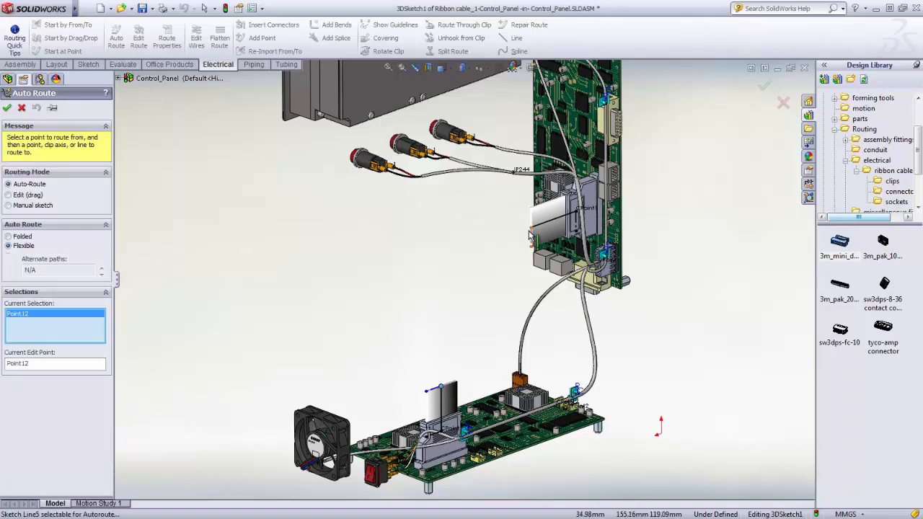
pyautogui.click(531, 229)
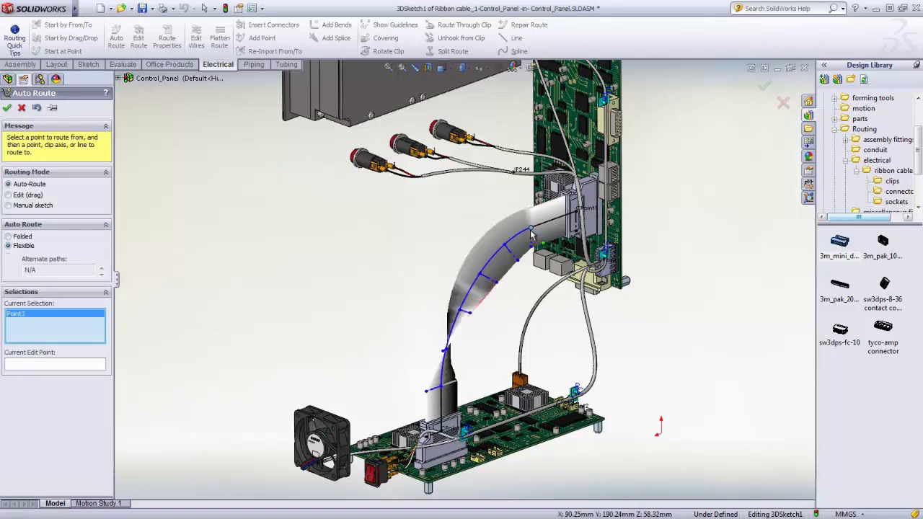
pyautogui.click(9, 196)
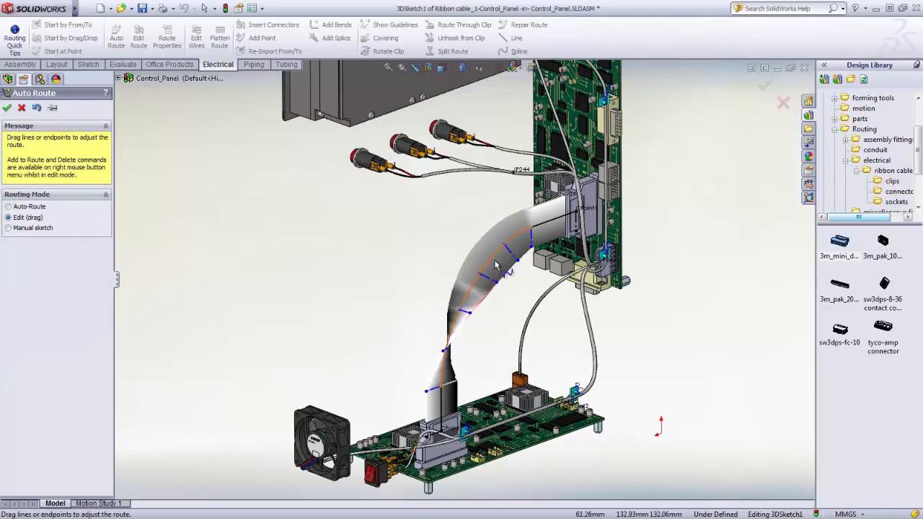
pyautogui.moveTo(503, 268); pyautogui.dragTo(524, 281)
pyautogui.moveTo(413, 276); pyautogui.dragTo(455, 280, button='right')
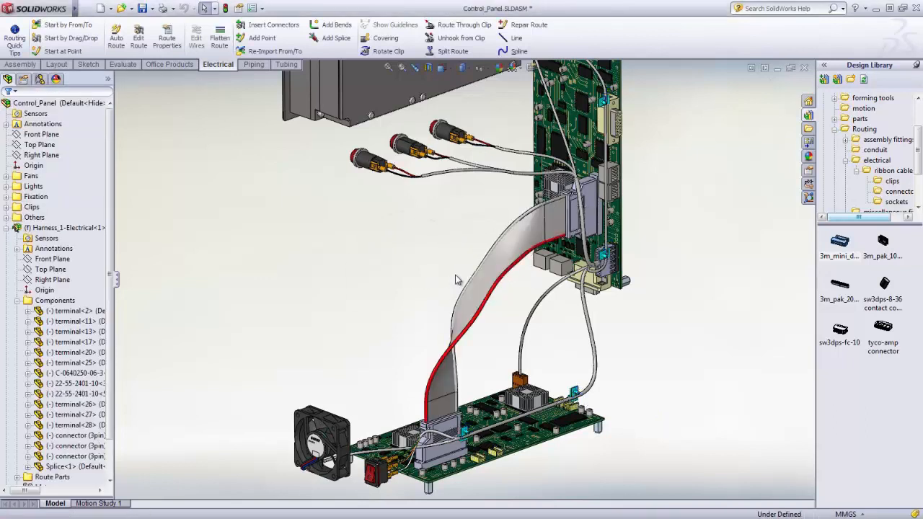
# - Search the commands for "stan" and start the Standard Cables command
pyautogui.keyDown('ctrl'); pyautogui.moveTo(449, 221); pyautogui.dragTo(456, 354, button='middle'); pyautogui.keyUp('ctrl')
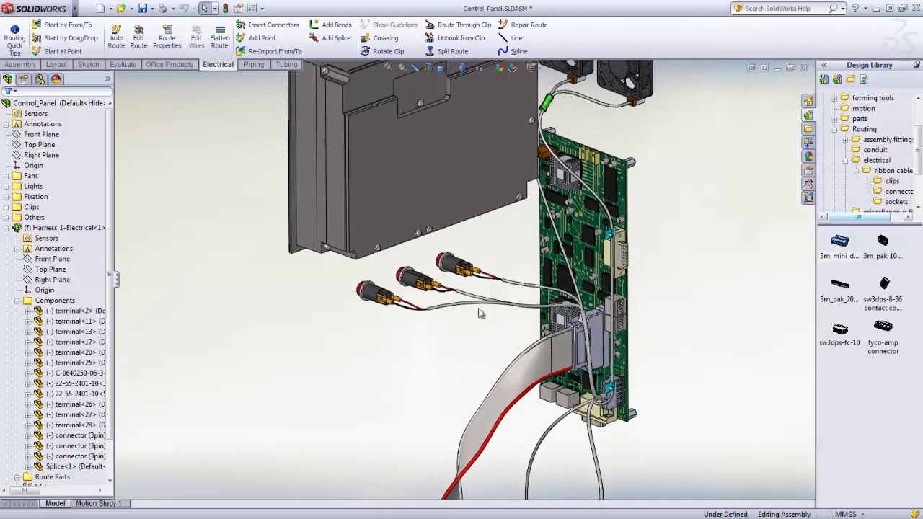
pyautogui.click(842, 7)
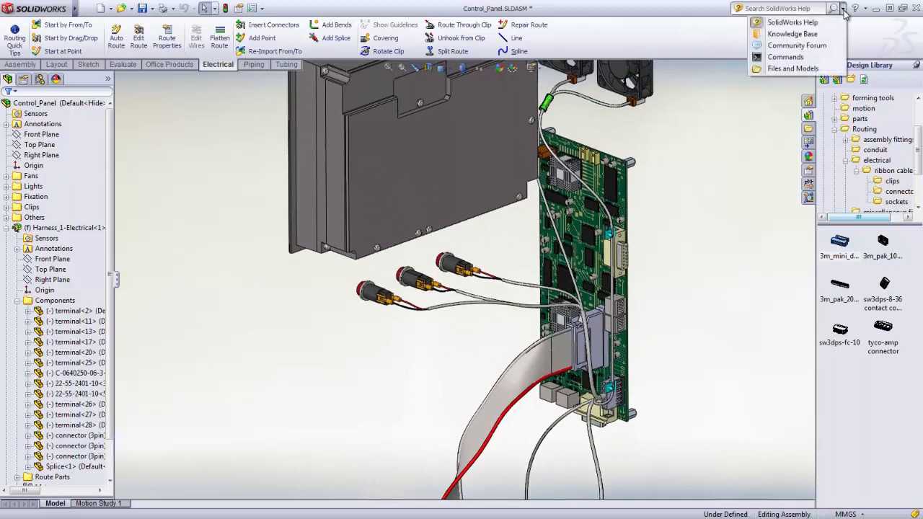
pyautogui.click(810, 59)
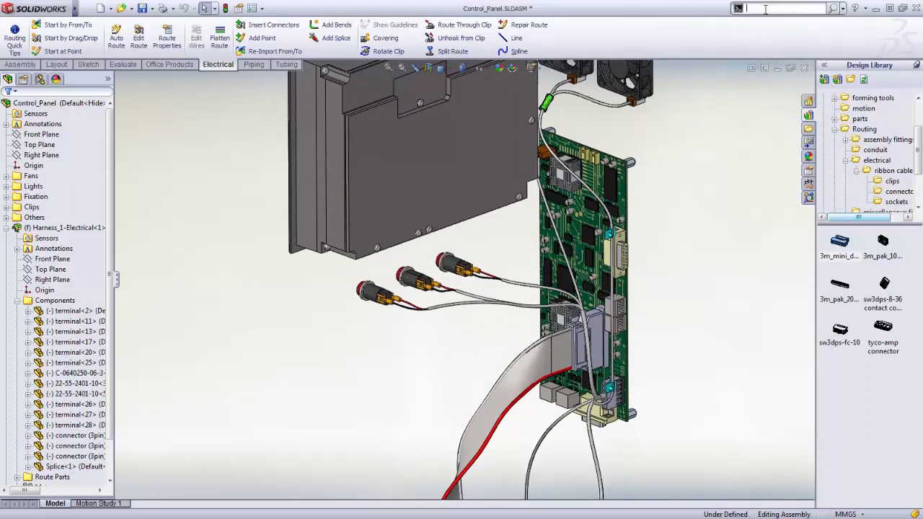
pyautogui.write('sta')
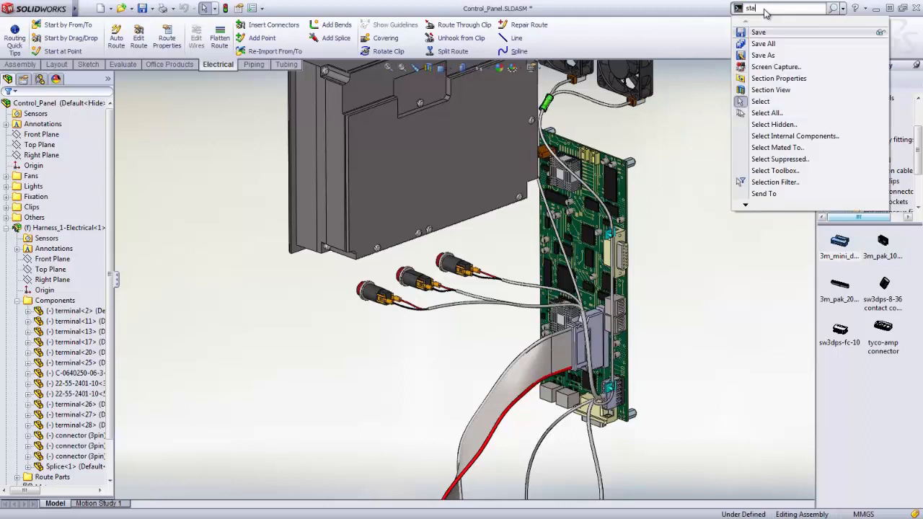
pyautogui.write('n')
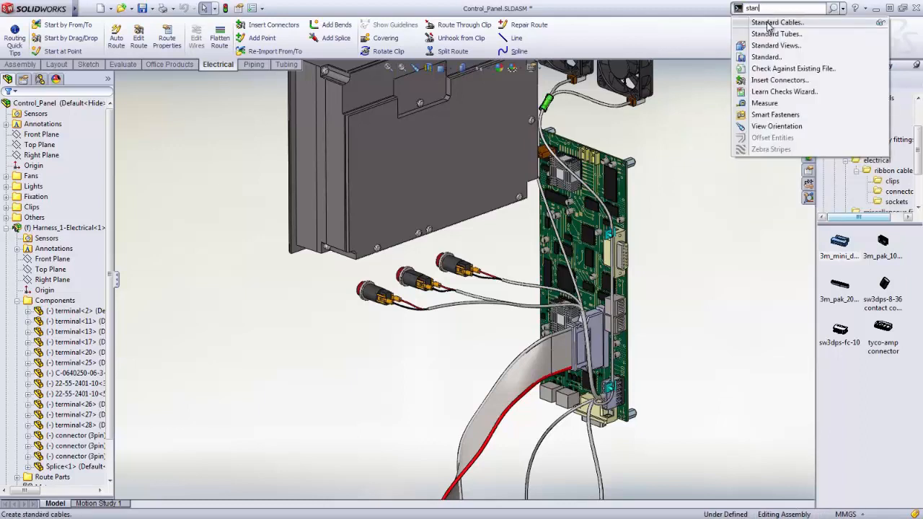
pyautogui.click(766, 23)
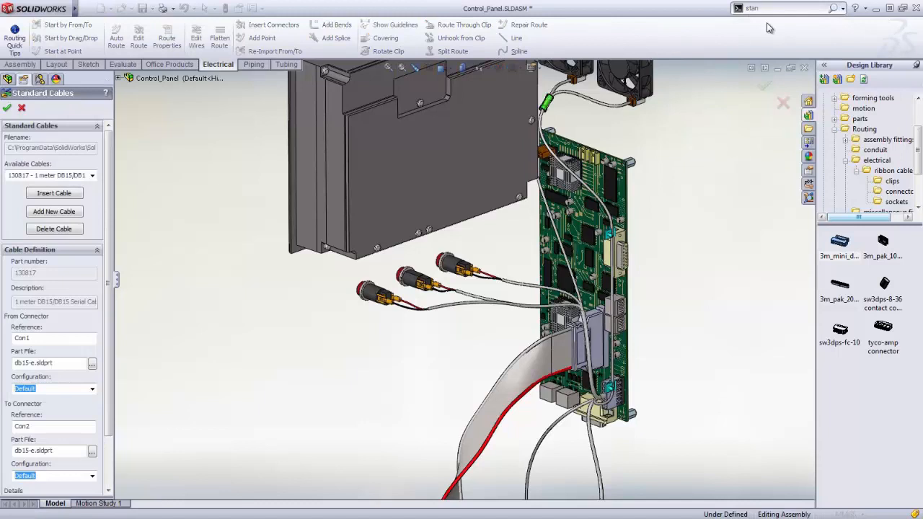
# - Choose the 130817 1 meter DB15/DB15 standard cable, set its length to 350 mm, and insert it
pyautogui.click(92, 175)
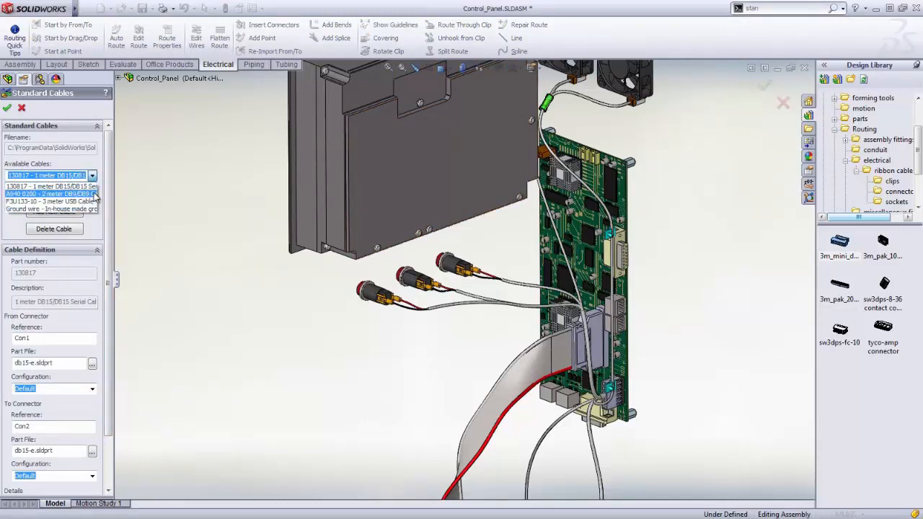
pyautogui.click(94, 186)
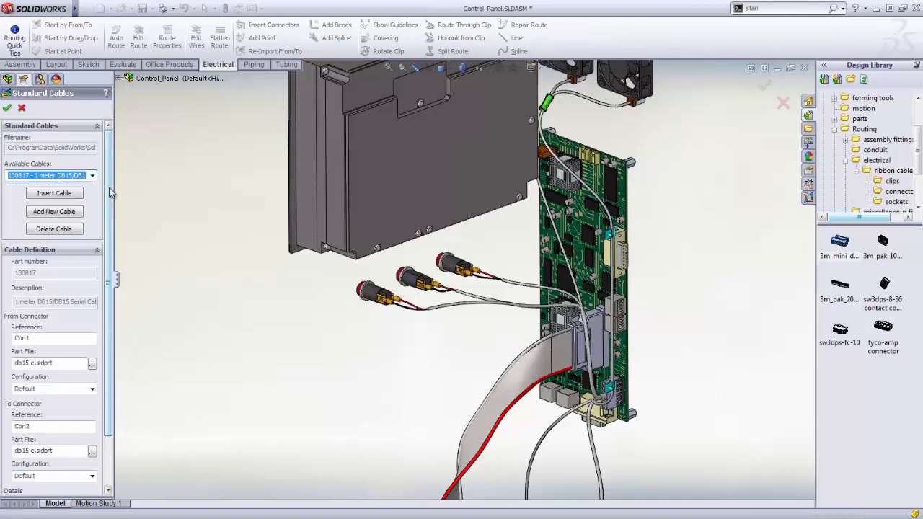
pyautogui.scroll(-2, 98, 293)
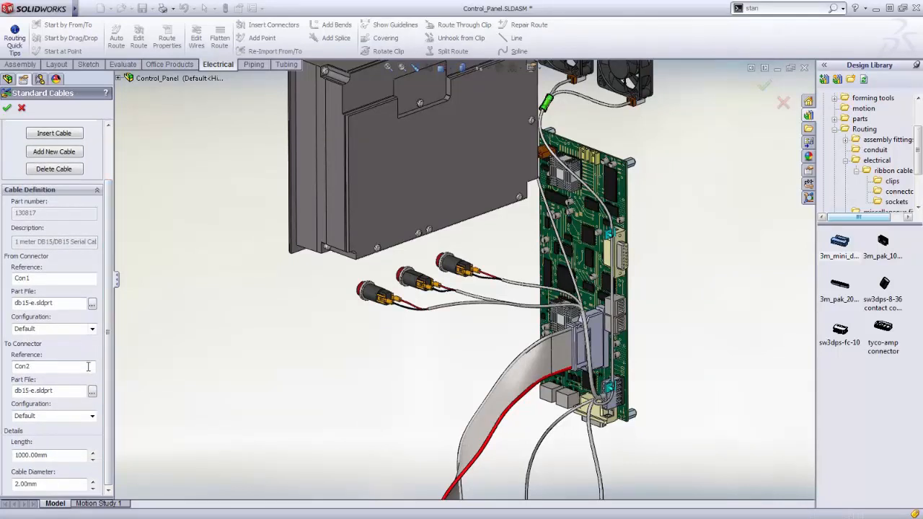
pyautogui.moveTo(70, 456); pyautogui.dragTo(15, 458)
pyautogui.write('350')
pyautogui.click(6, 109)
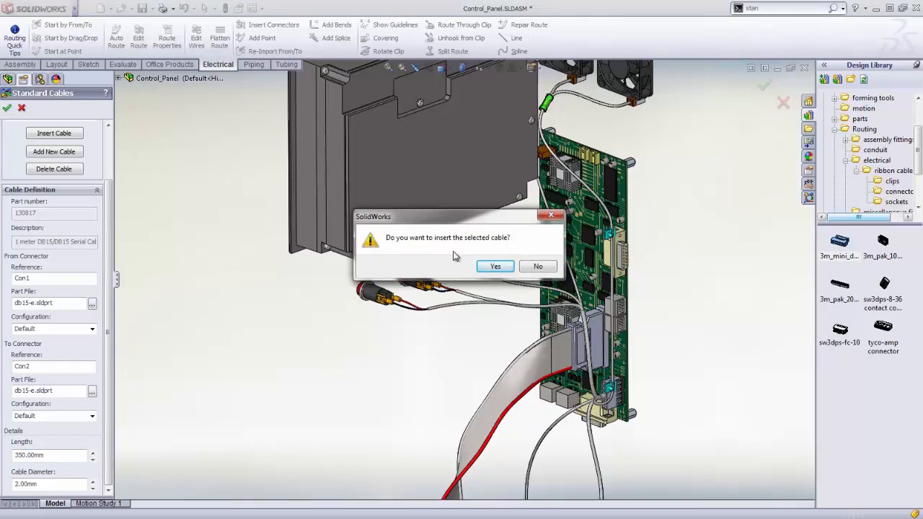
pyautogui.click(495, 267)
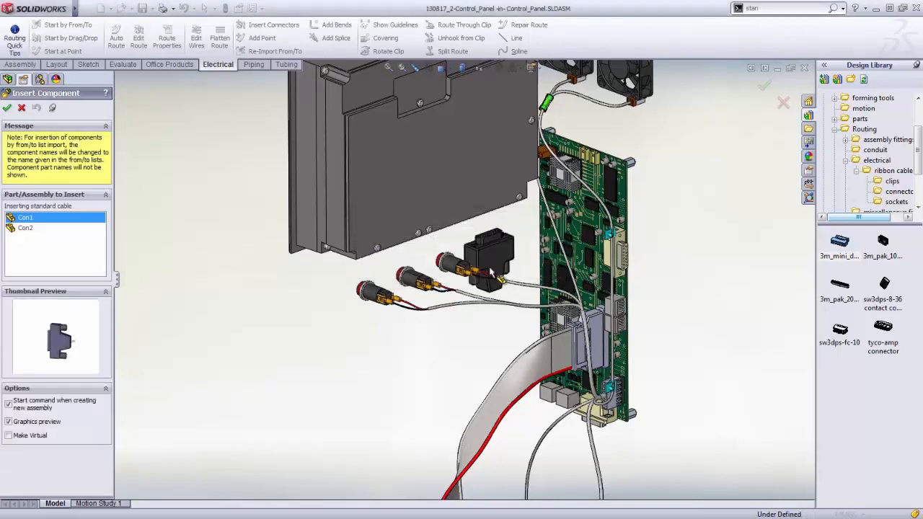
# - Place Con1 on the vertical board's serial port and Con2 on the underside of the large enclosure, and start routing
pyautogui.click(620, 265)
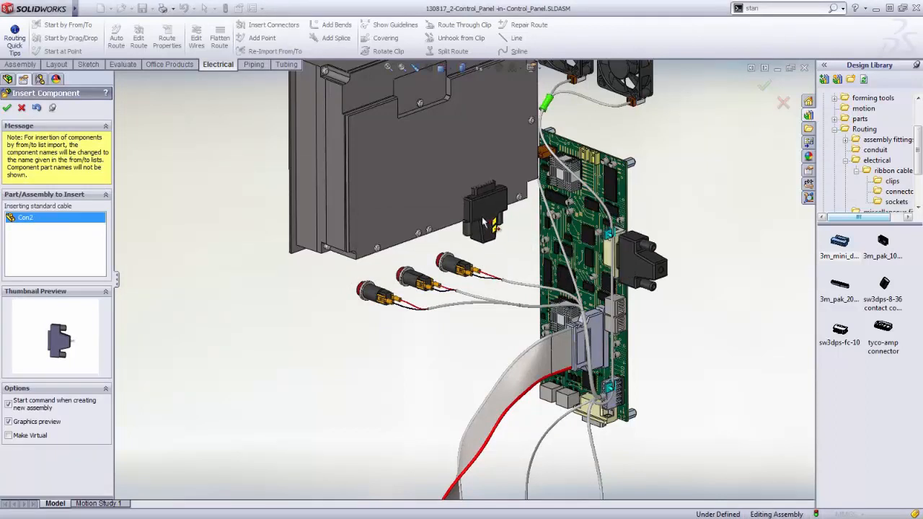
pyautogui.click(483, 221)
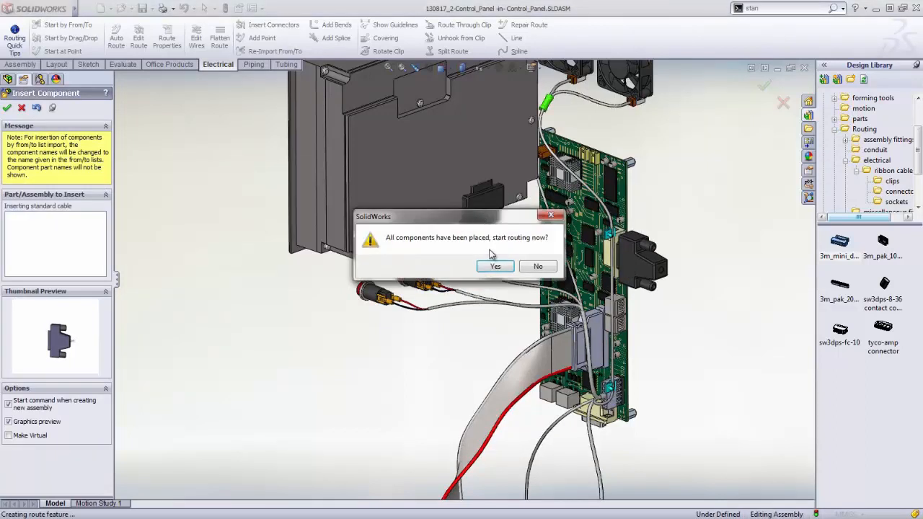
pyautogui.click(494, 267)
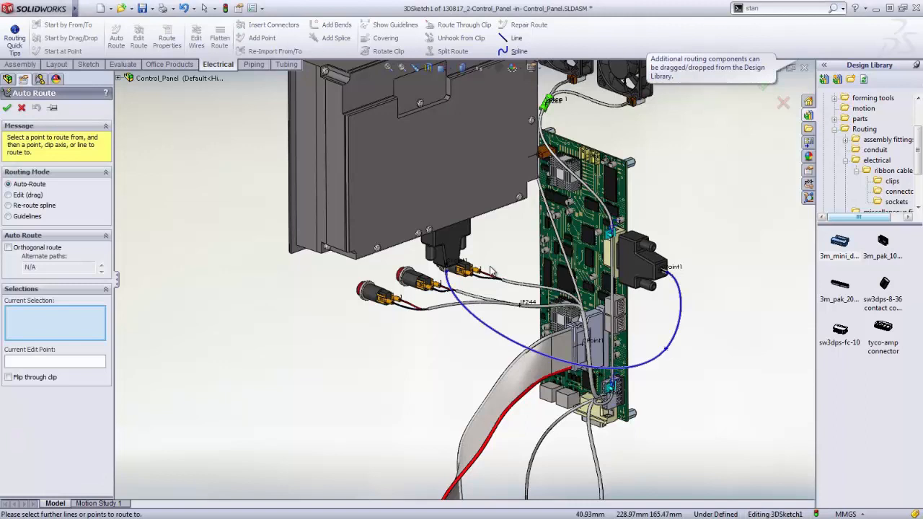
# - Reshape the DB15 cable into a shallower curve in Edit (drag) mode, and exit the route to the top-level assembly
pyautogui.click(16, 195)
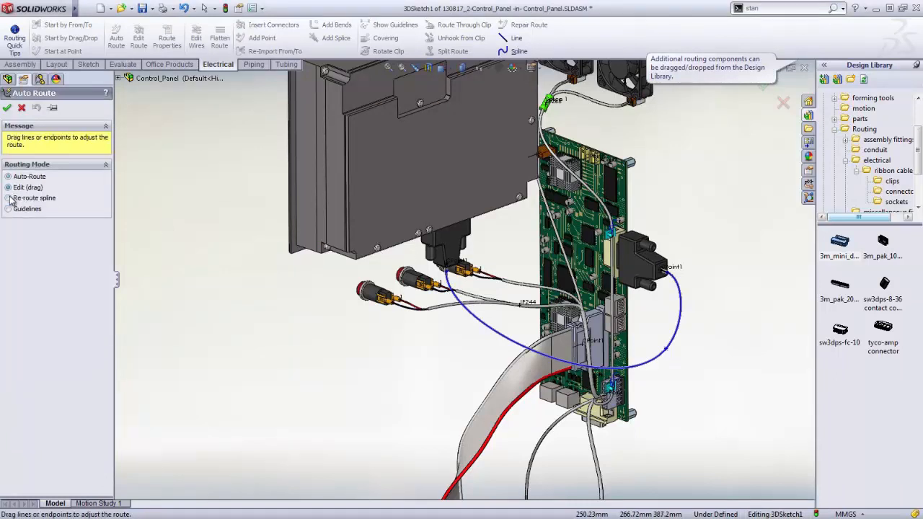
pyautogui.moveTo(666, 353); pyautogui.dragTo(665, 317)
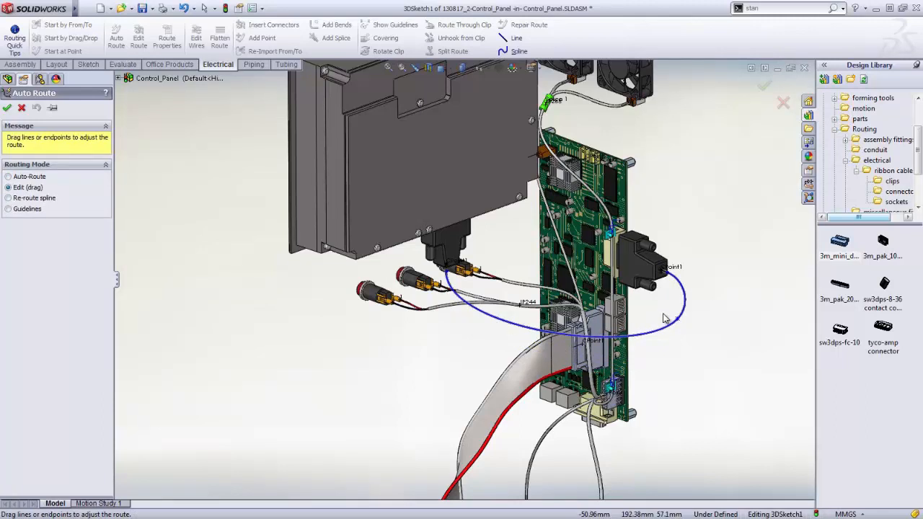
pyautogui.moveTo(665, 315); pyautogui.dragTo(710, 315, button='right')
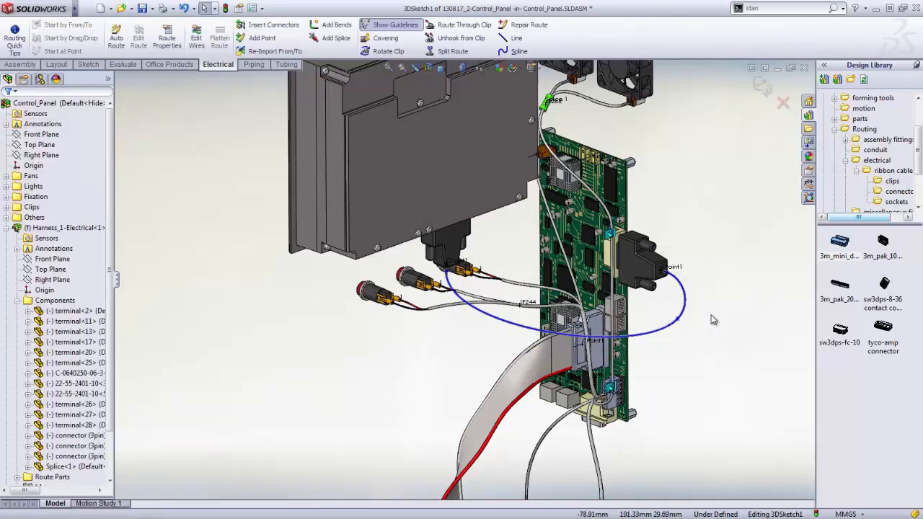
pyautogui.click(761, 87)
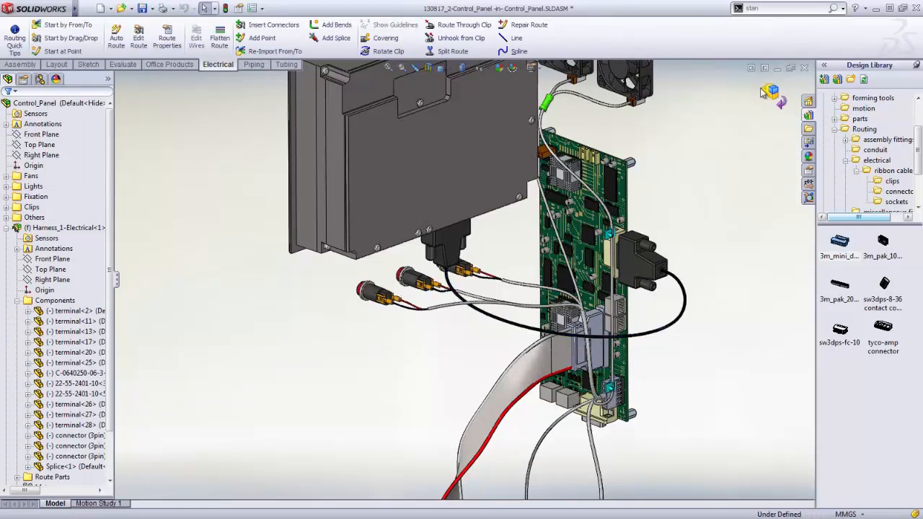
pyautogui.click(763, 91)
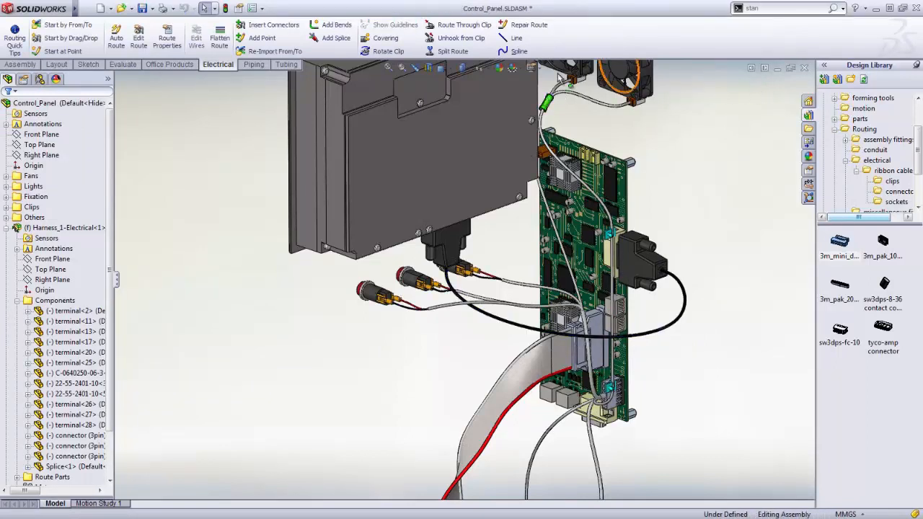
# - Open the 130817_2-Control_Panel route for Covering and apply Tape .25in BLK from the covering library to its cable segment
pyautogui.click(375, 39)
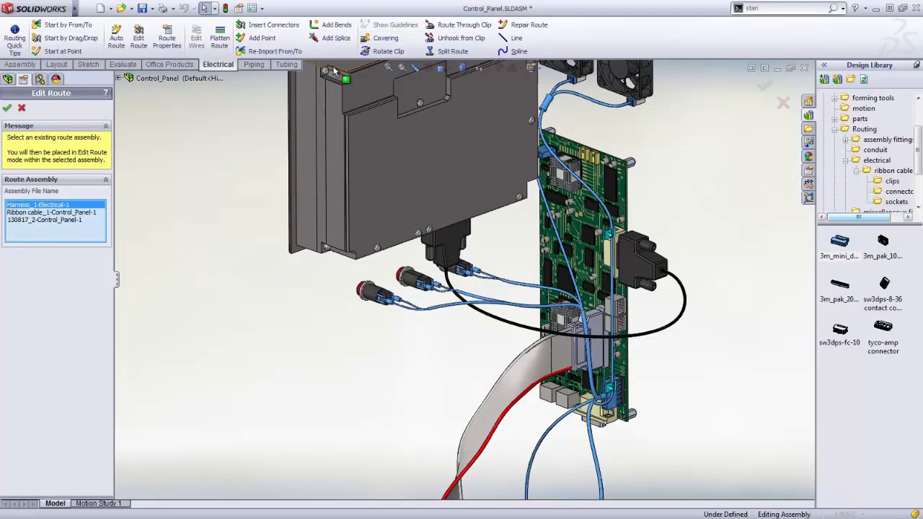
pyautogui.click(32, 221)
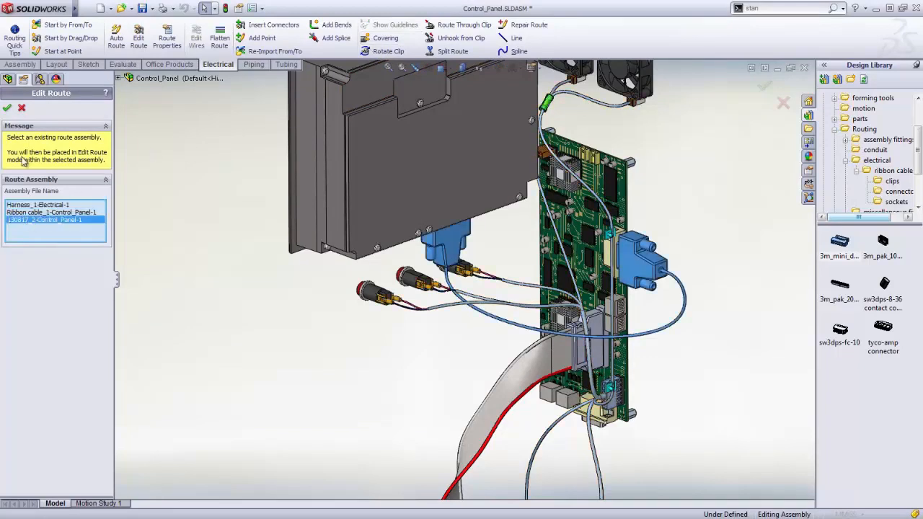
pyautogui.click(7, 108)
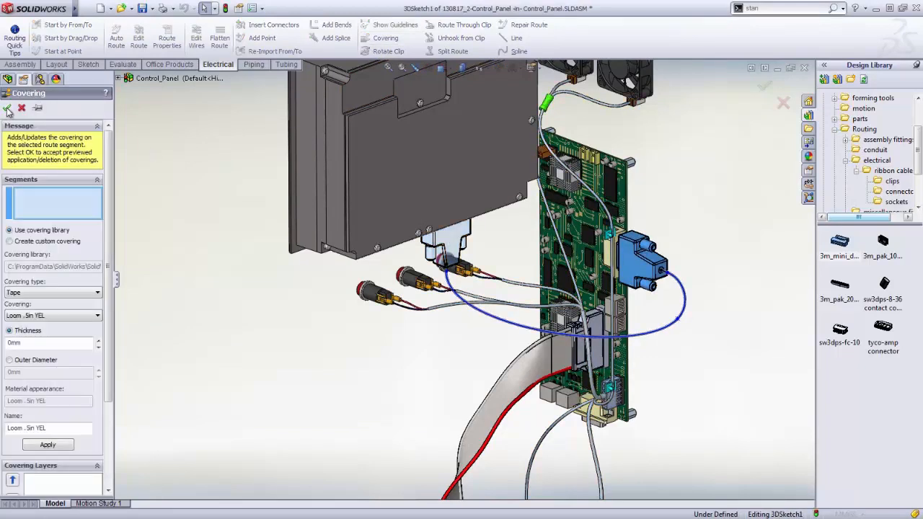
pyautogui.scroll(-3, 97, 142)
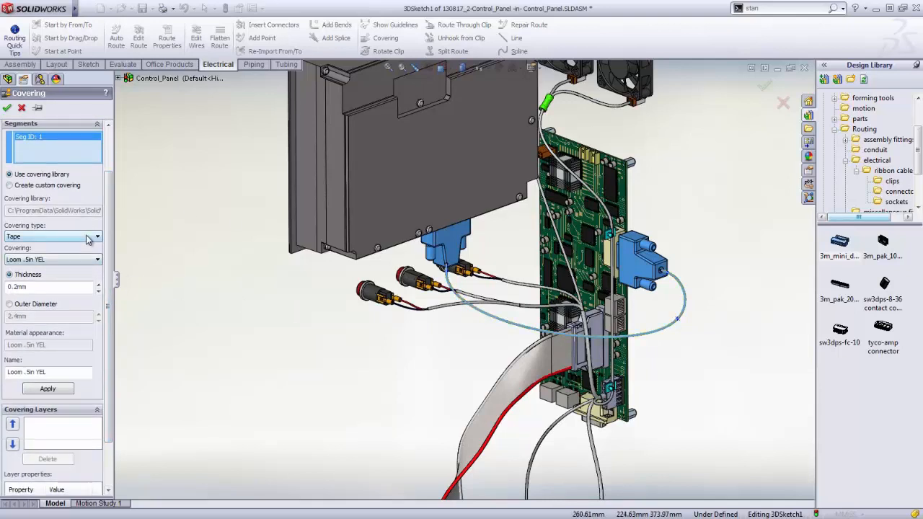
pyautogui.click(88, 264)
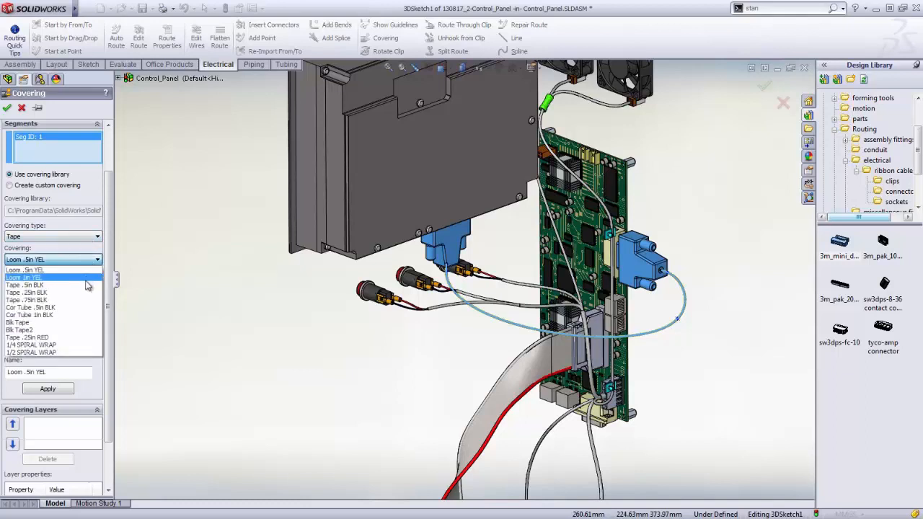
pyautogui.click(85, 291)
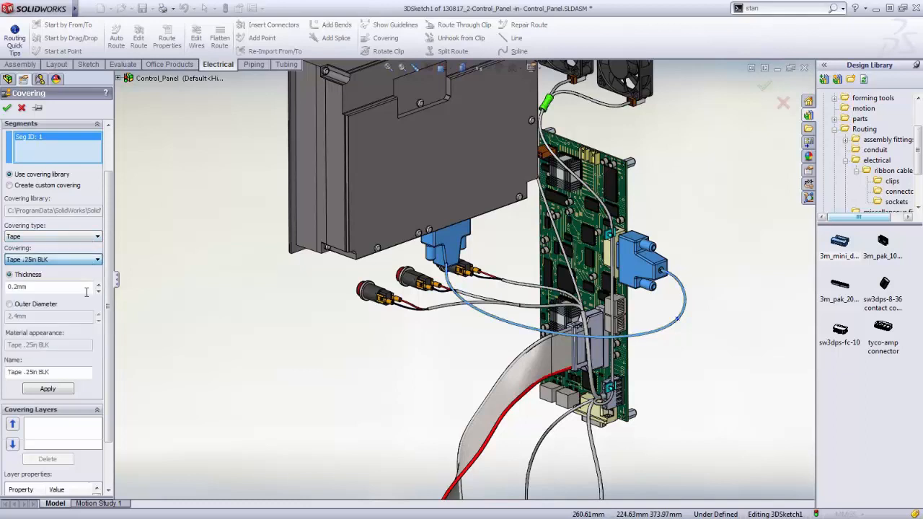
pyautogui.click(72, 393)
# - Add Cor Tube .5in BLK as a second covering layer on the DB15 cable, and finish the route back to the top-level assembly
pyautogui.moveTo(186, 388); pyautogui.dragTo(222, 421, button='right')
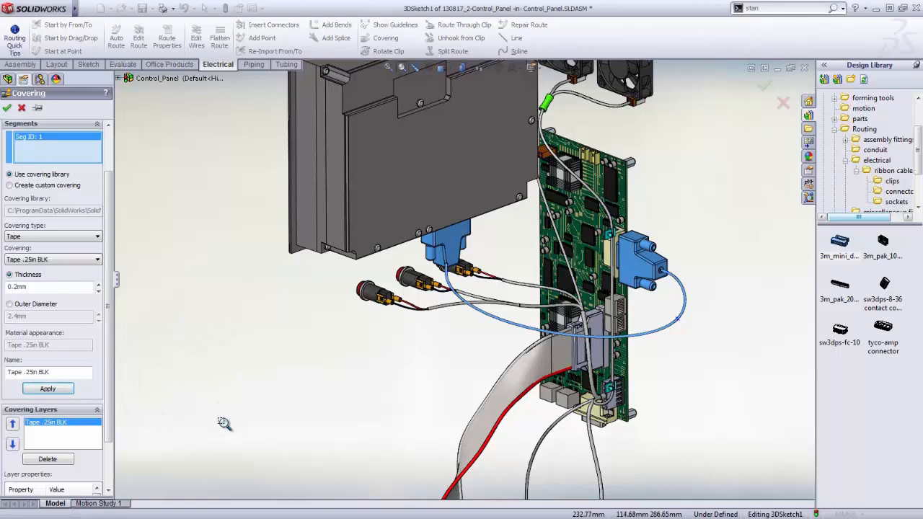
pyautogui.moveTo(379, 243); pyautogui.dragTo(722, 391)
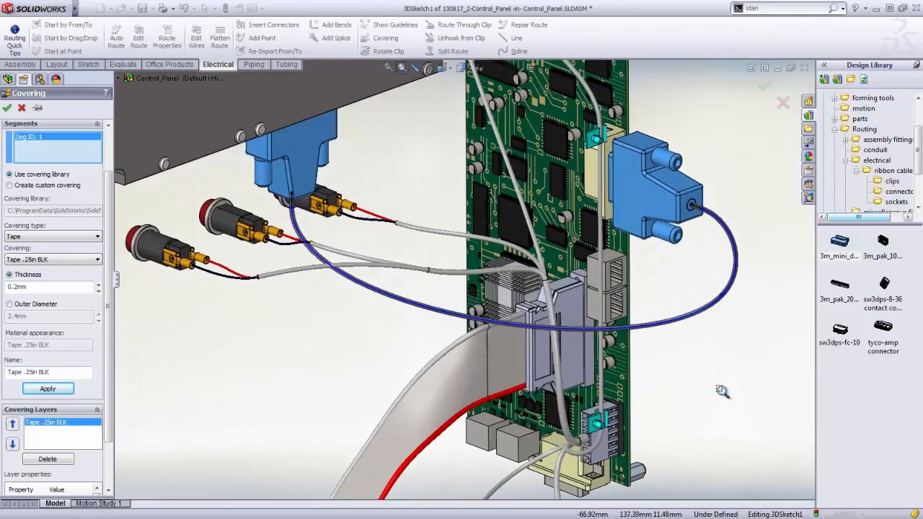
pyautogui.click(64, 260)
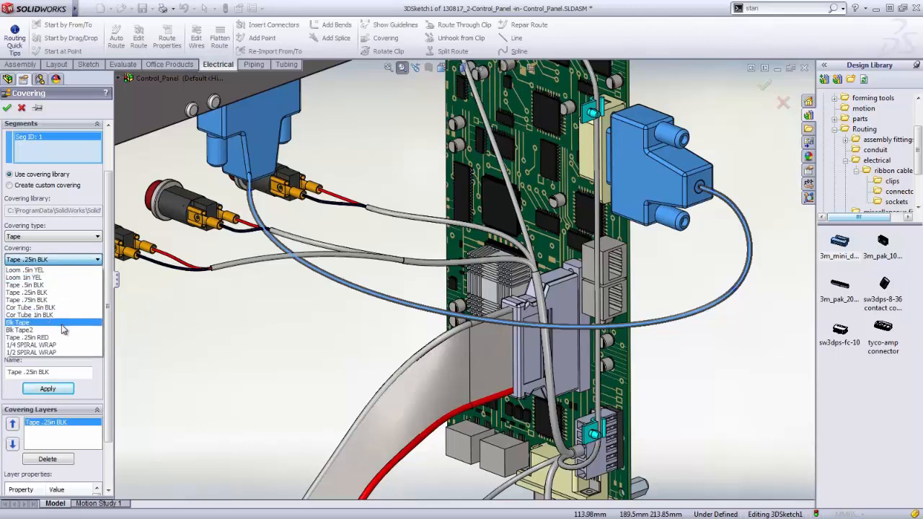
pyautogui.click(62, 308)
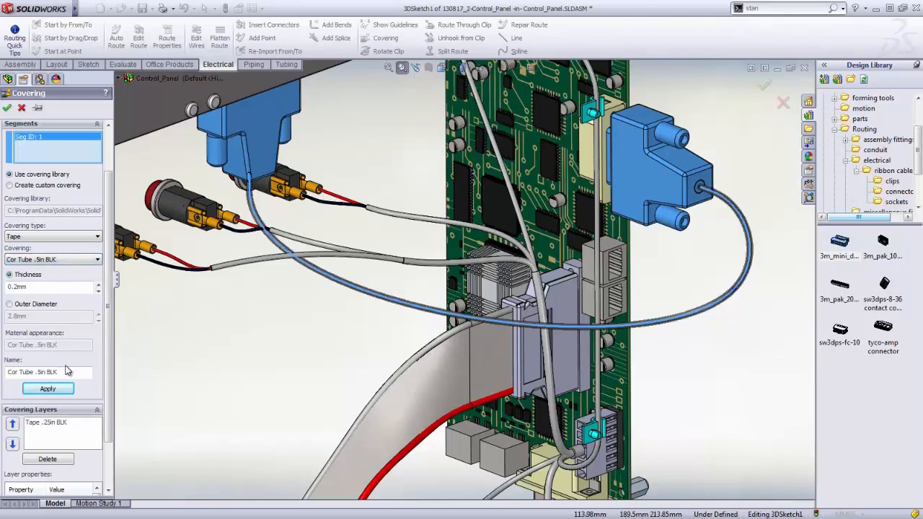
pyautogui.click(64, 391)
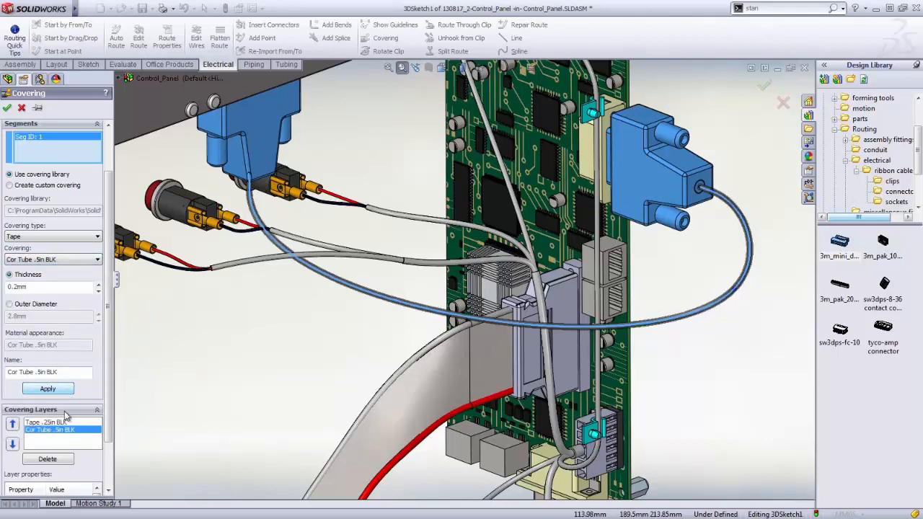
pyautogui.click(6, 108)
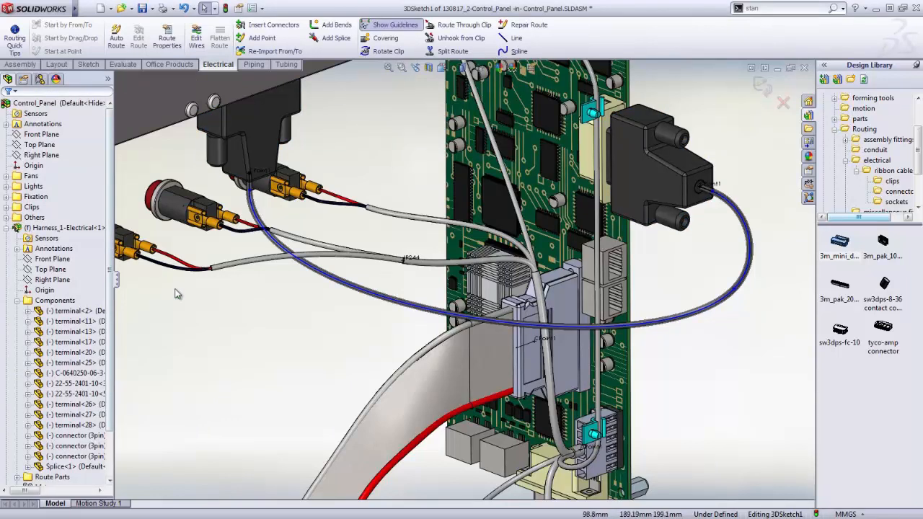
pyautogui.click(763, 86)
pyautogui.click(763, 87)
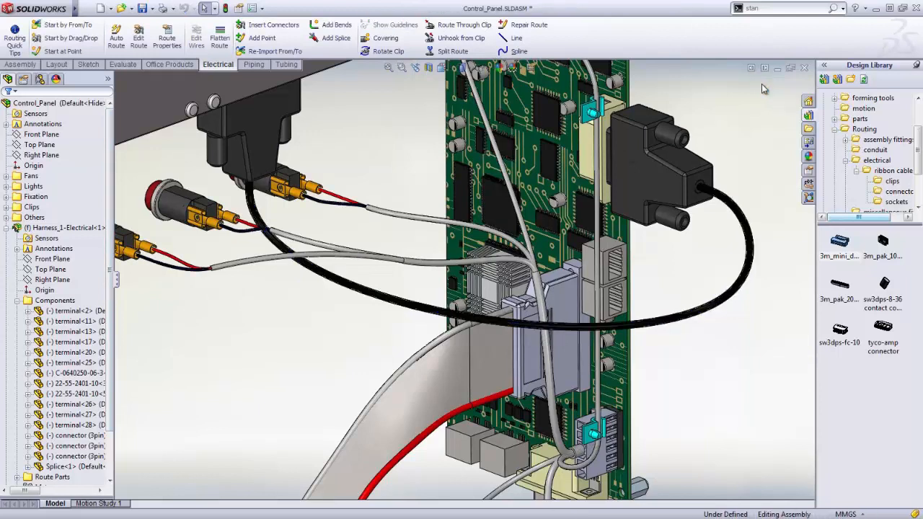
# - Flatten the Harness_1-Electrical route as an Annotation type, displaying 3D connectors and leaving the drawing options off
pyautogui.press('f')
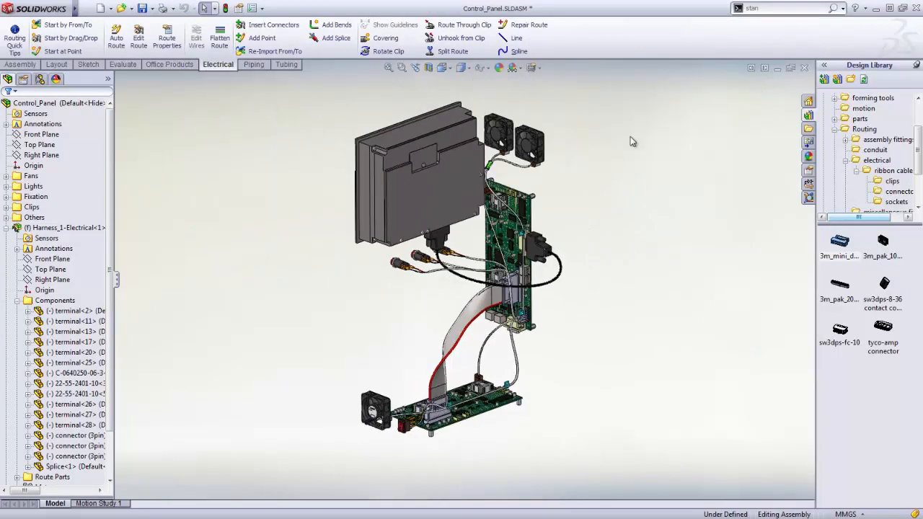
pyautogui.rightClick(86, 228)
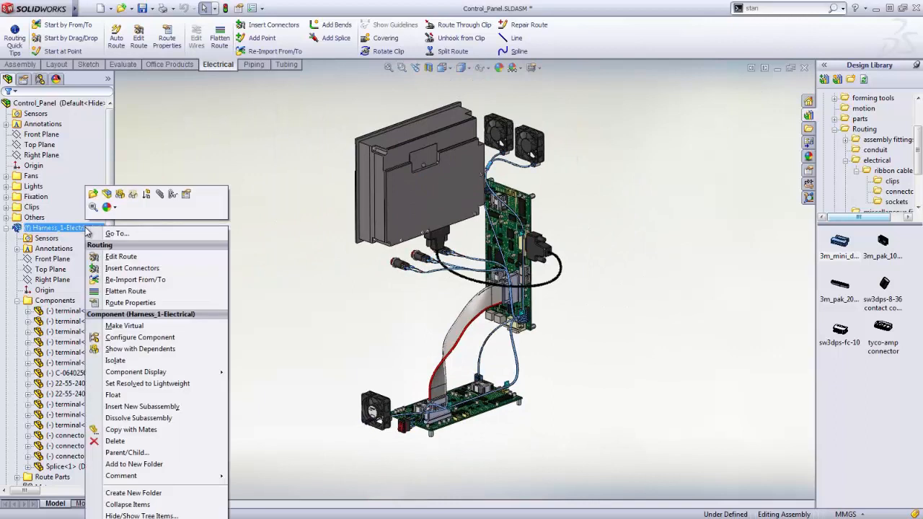
pyautogui.click(168, 292)
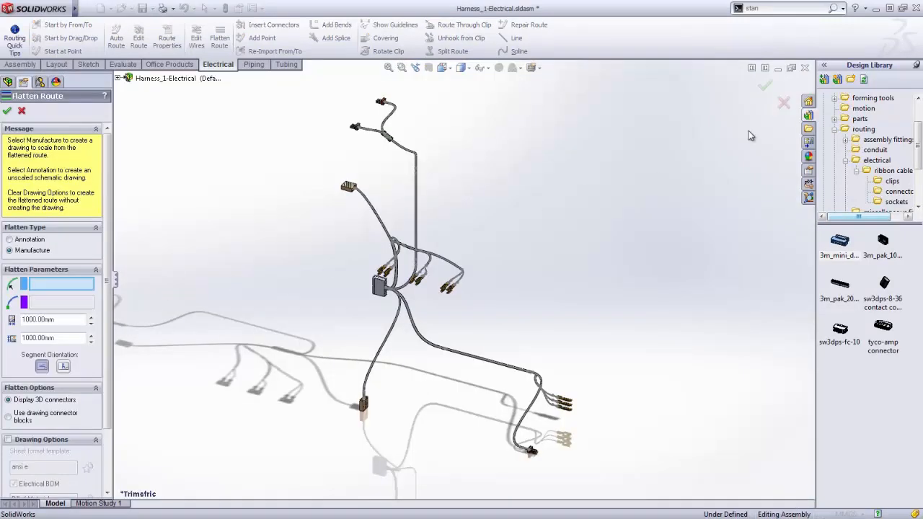
pyautogui.click(915, 65)
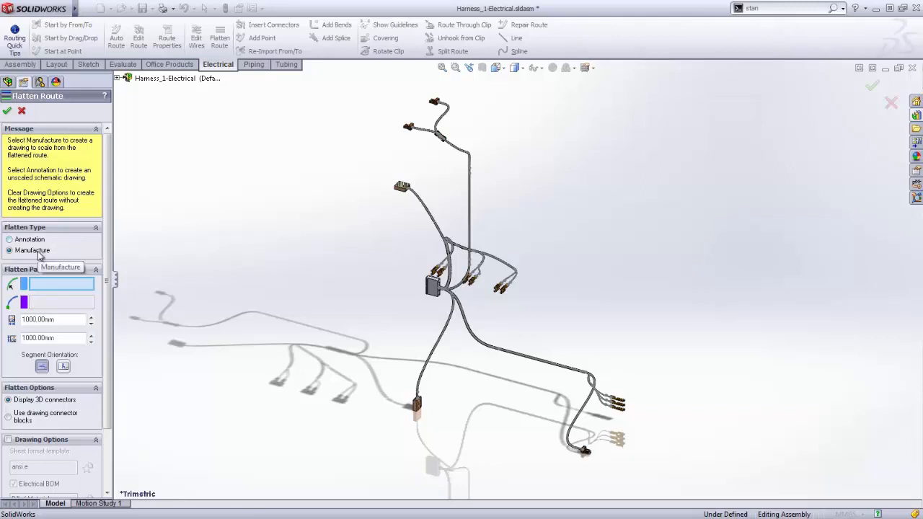
pyautogui.click(10, 240)
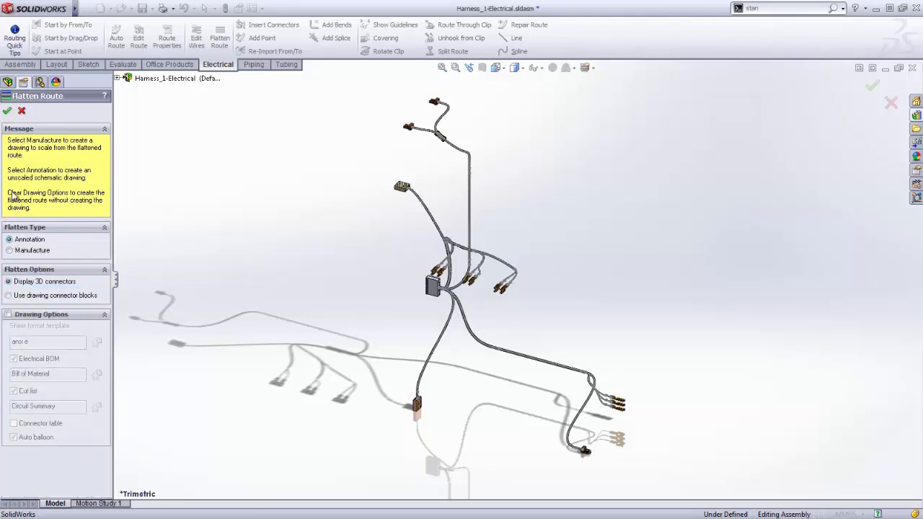
pyautogui.click(7, 111)
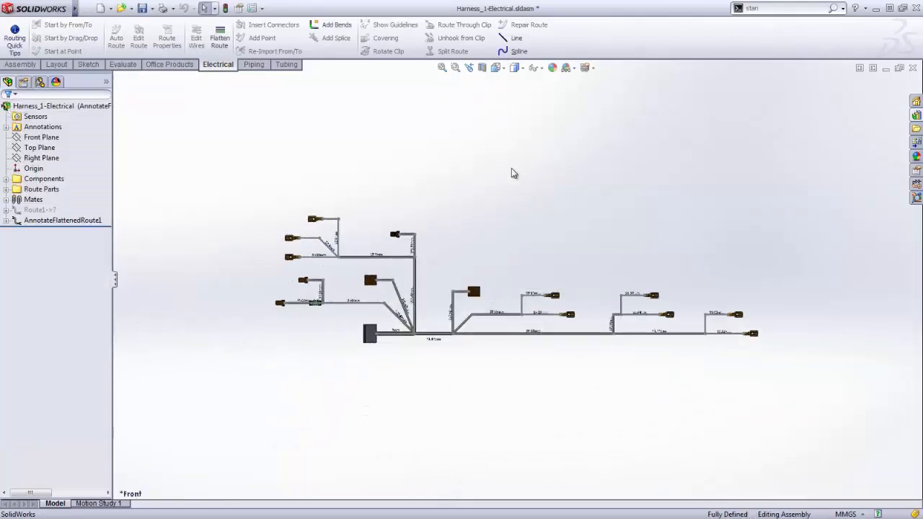
pyautogui.click(455, 67)
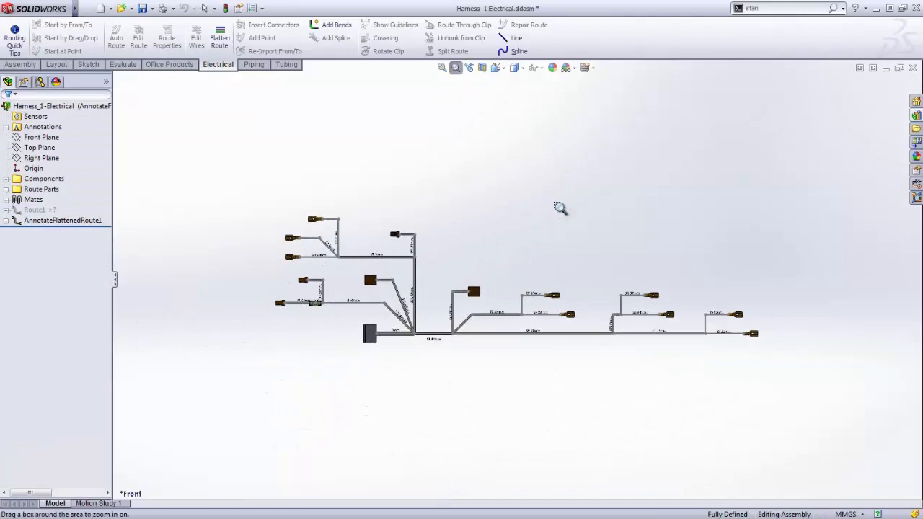
pyautogui.moveTo(247, 193); pyautogui.dragTo(645, 374)
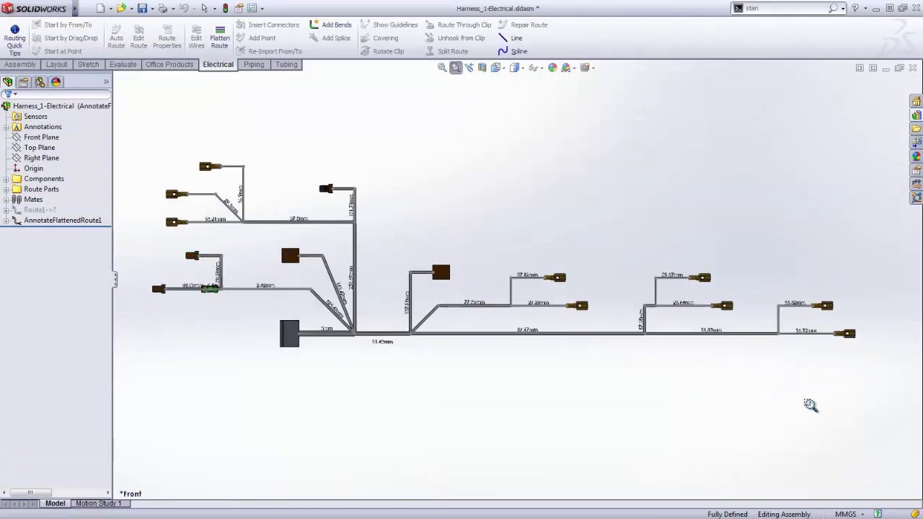
pyautogui.press('Escape')
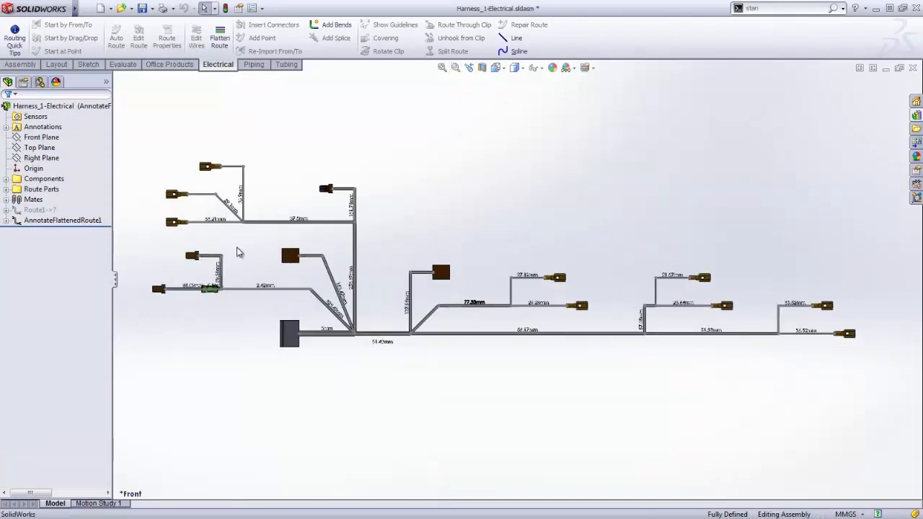
# - Show the original Route1 configuration of the harness and delete the AnnotateFlattenedRoute1 feature
pyautogui.rightClick(35, 211)
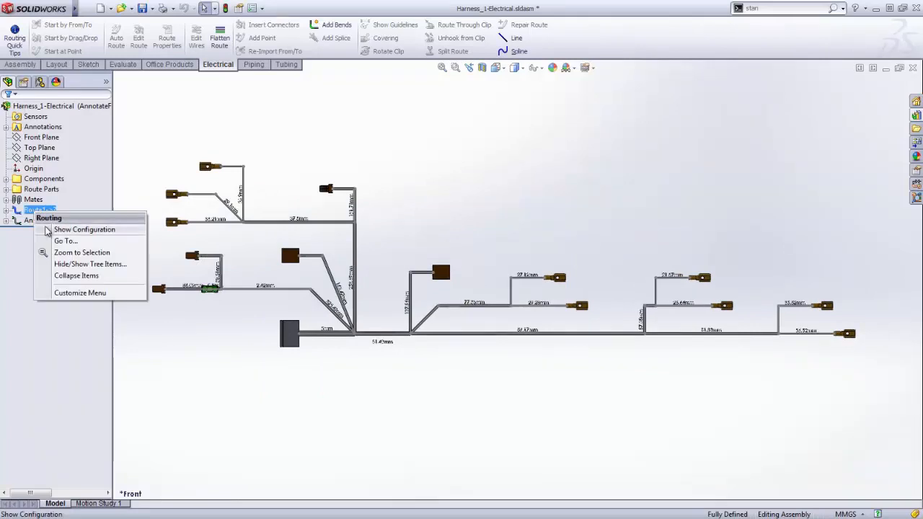
pyautogui.click(72, 229)
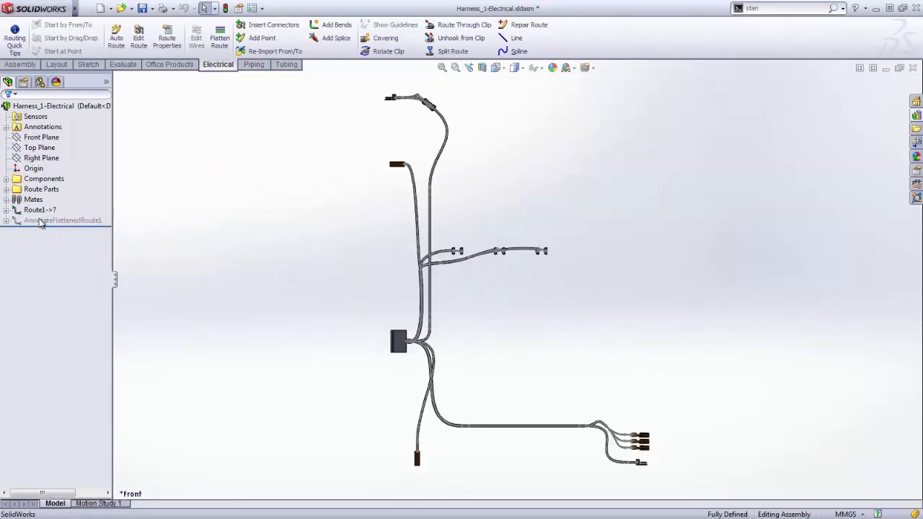
pyautogui.rightClick(42, 222)
pyautogui.click(64, 260)
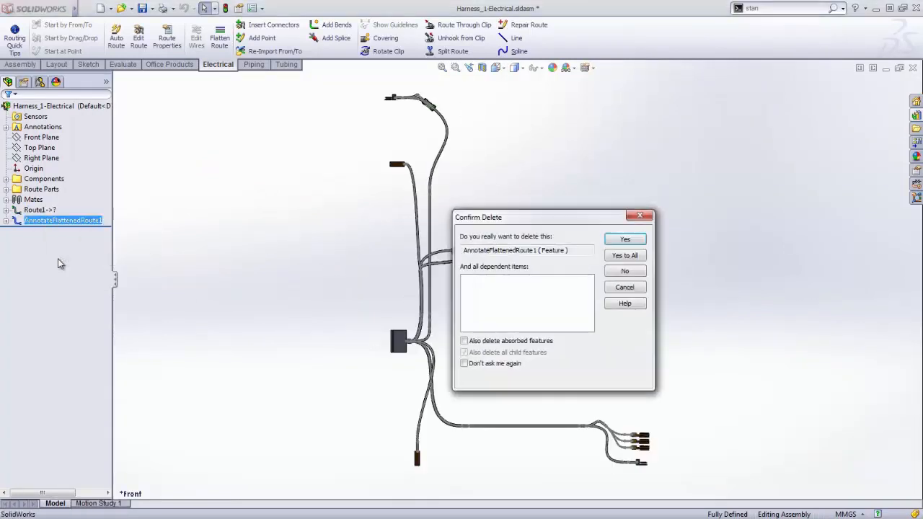
pyautogui.click(620, 240)
# - Set up a Manufacture flatten of the harness with the short segment at the large grey connector as its reference and a 650 x 650 mm formboard
pyautogui.moveTo(326, 250); pyautogui.dragTo(339, 263, button='right')
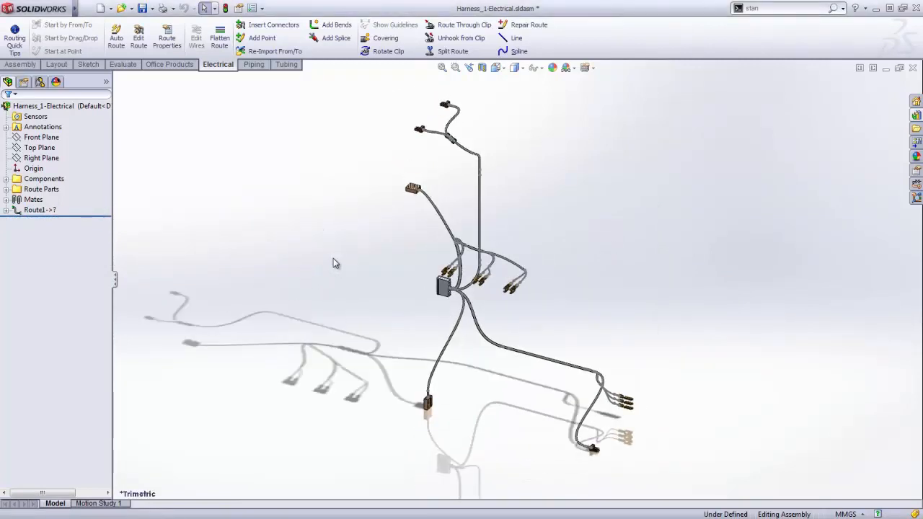
pyautogui.click(220, 39)
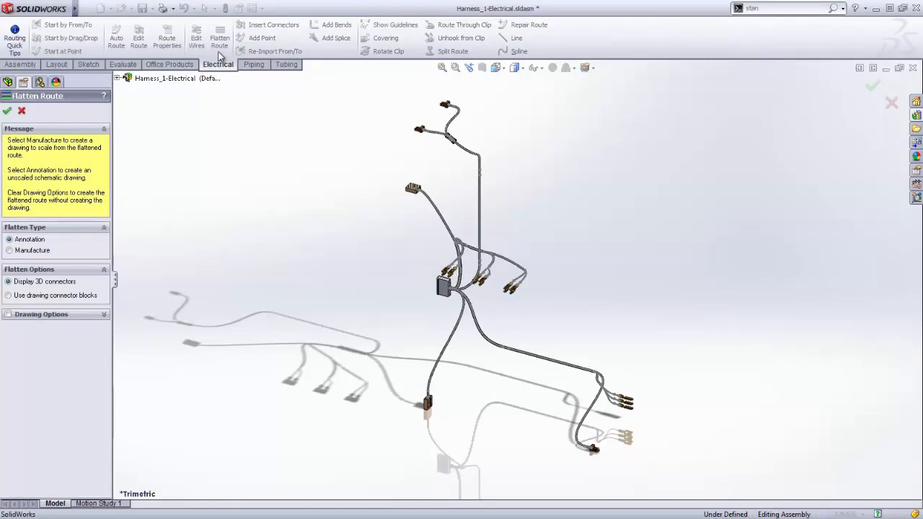
pyautogui.click(10, 251)
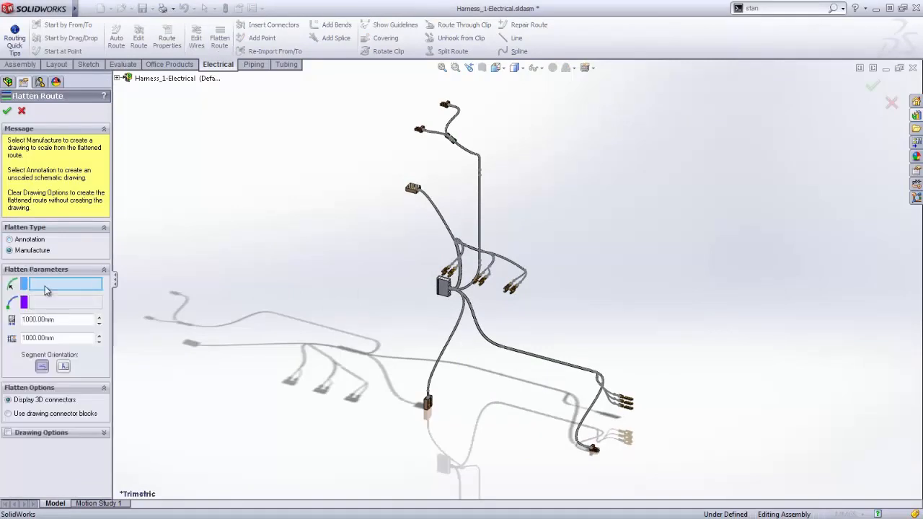
pyautogui.press('g')
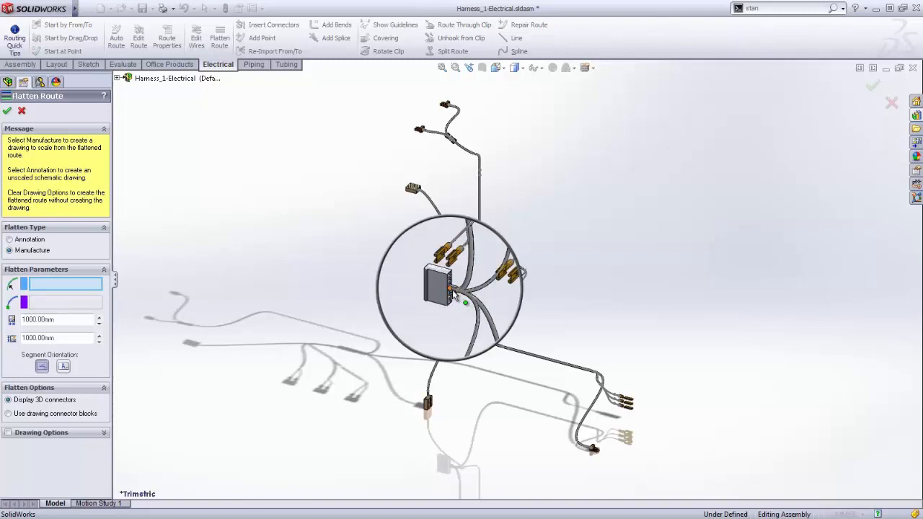
pyautogui.click(454, 294)
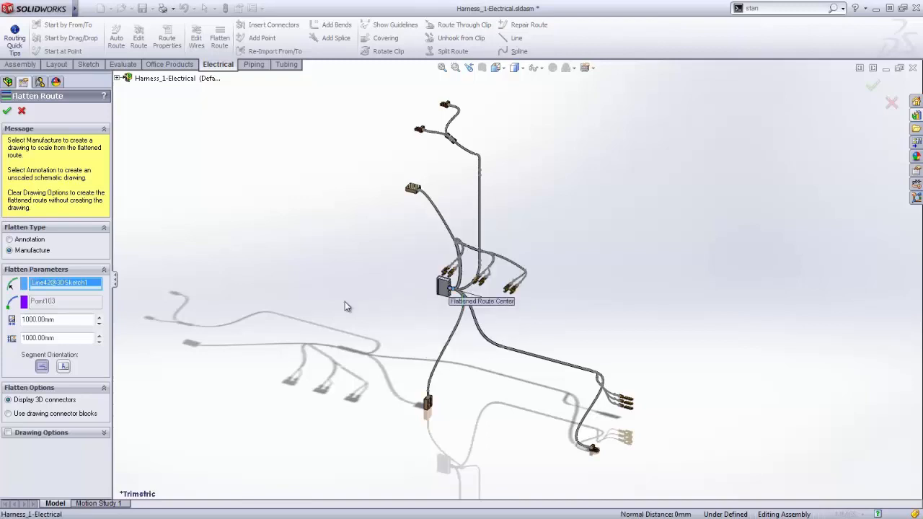
pyautogui.moveTo(93, 319); pyautogui.dragTo(4, 319)
pyautogui.write('650')
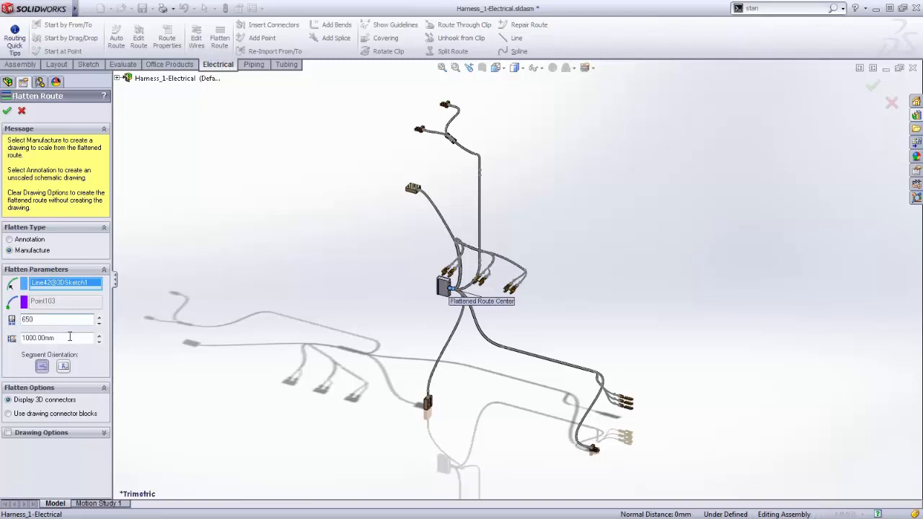
pyautogui.moveTo(70, 337); pyautogui.dragTo(22, 338)
pyautogui.write('650')
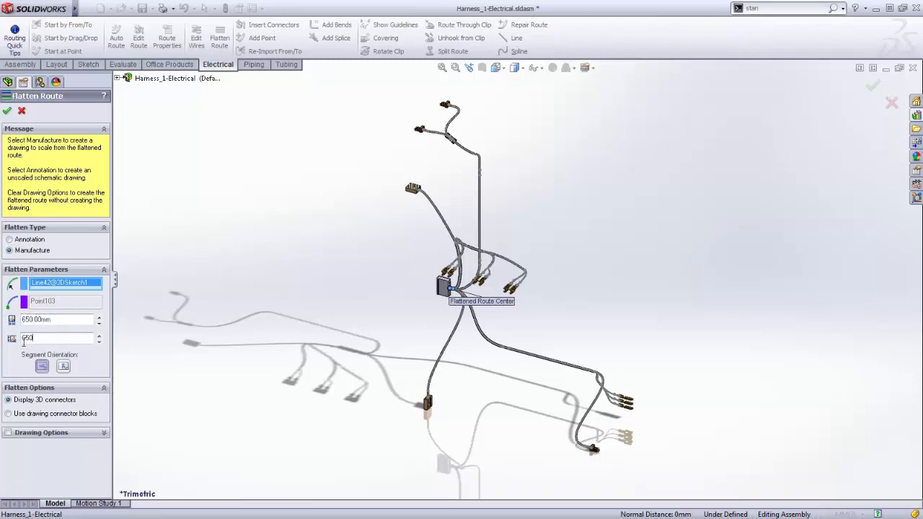
# - Create the flattened route with an ansi e drawing that includes the Electrical BOM, Cut list and Auto balloon, but no Connector table
pyautogui.click(104, 433)
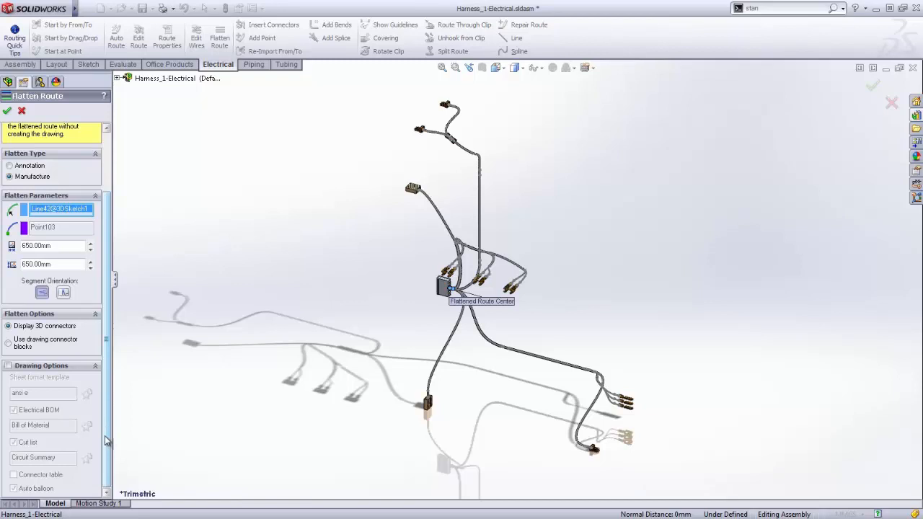
pyautogui.click(9, 366)
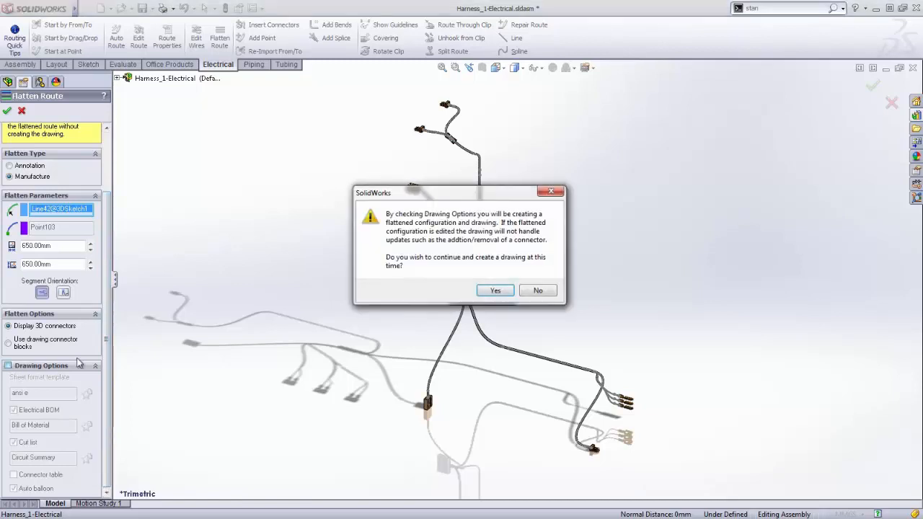
pyautogui.click(494, 291)
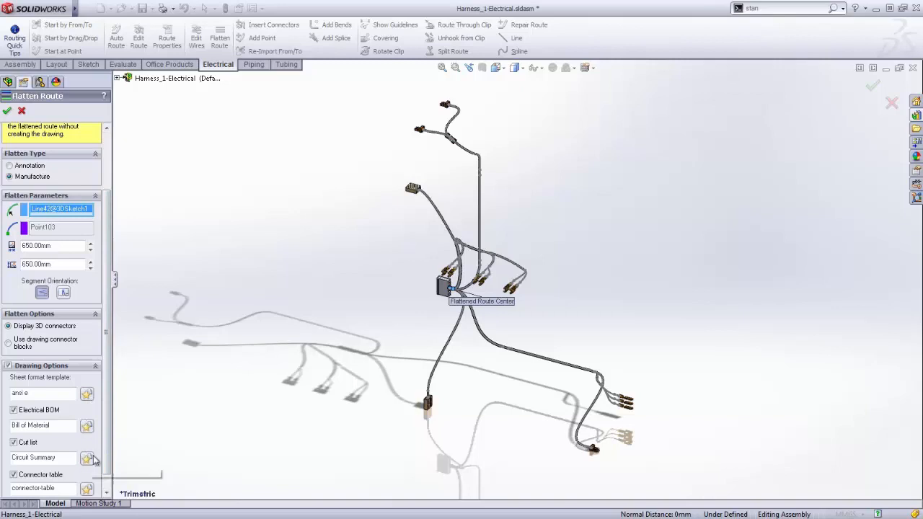
pyautogui.scroll(-1, 83, 461)
pyautogui.click(13, 457)
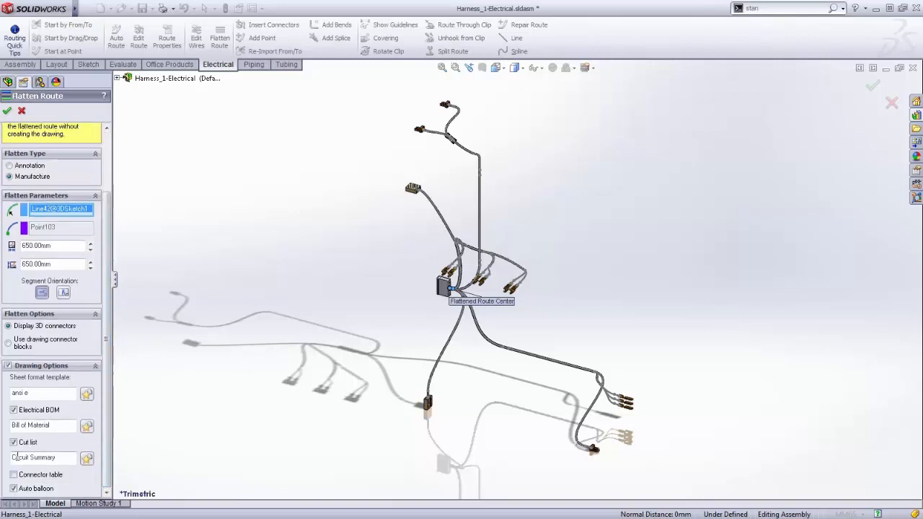
pyautogui.click(8, 114)
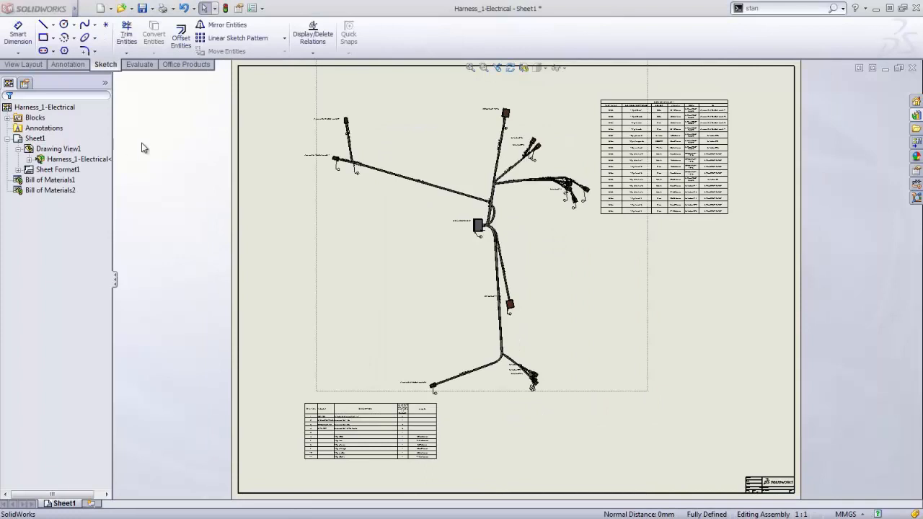
# - Examine the circuit summary table and the bill of materials on the harness drawing sheet
pyautogui.click(557, 68)
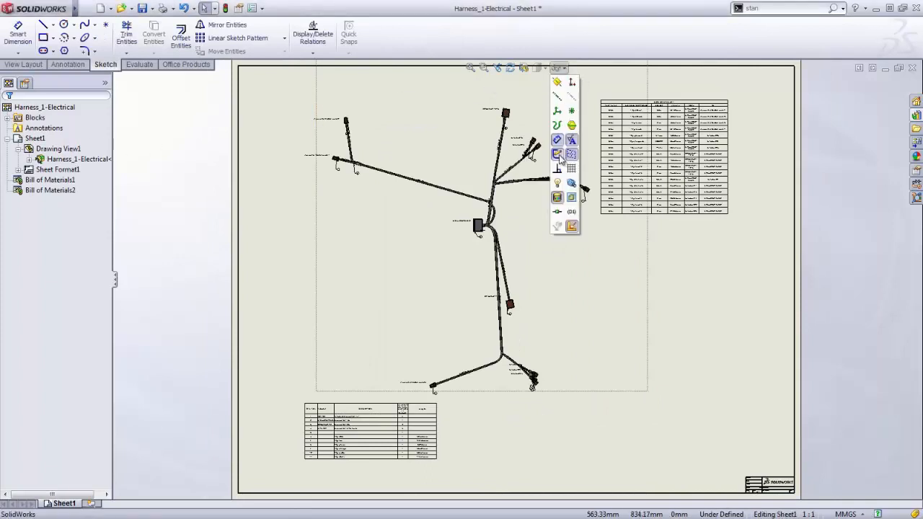
pyautogui.moveTo(686, 265); pyautogui.dragTo(724, 305, button='right')
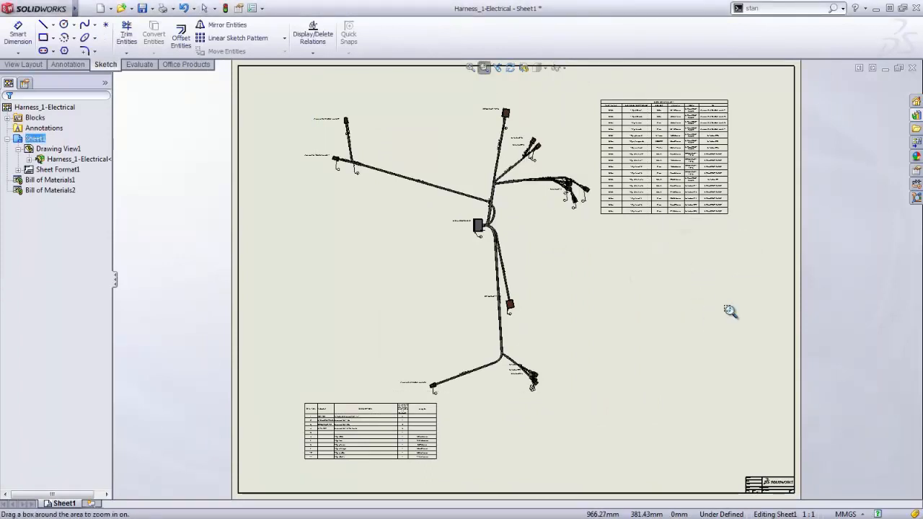
pyautogui.moveTo(593, 92); pyautogui.dragTo(766, 245)
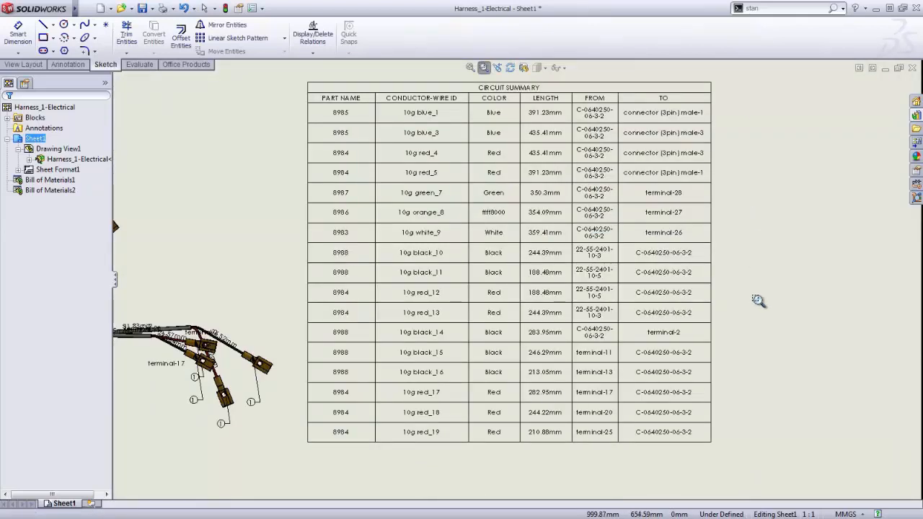
pyautogui.press('f')
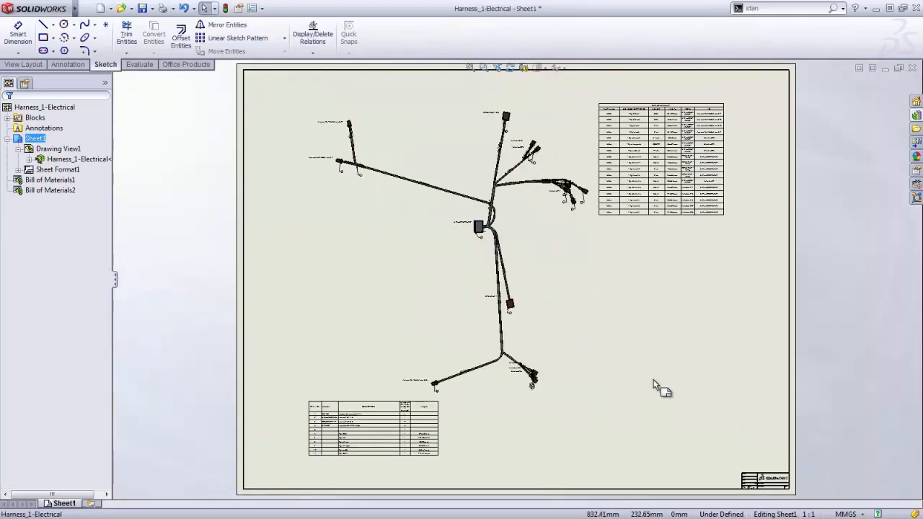
pyautogui.moveTo(289, 394); pyautogui.dragTo(478, 475)
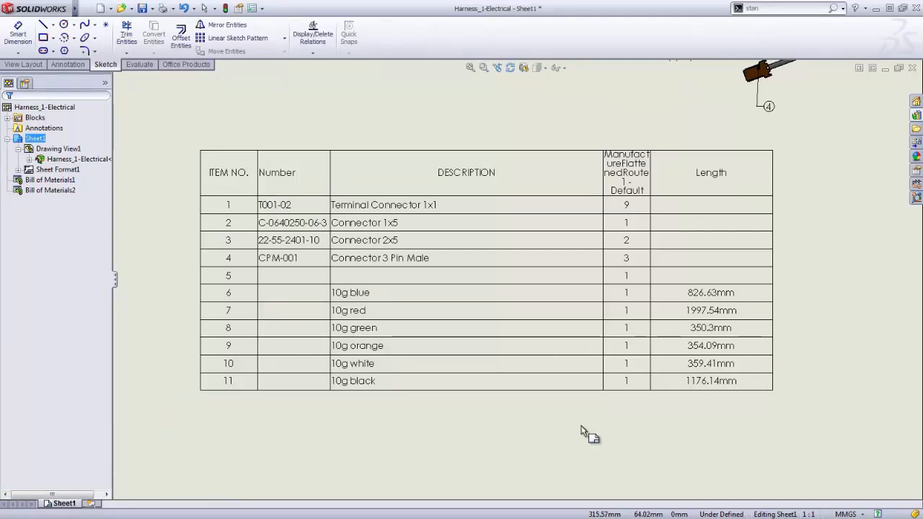
pyautogui.press('Escape')
pyautogui.press('f')
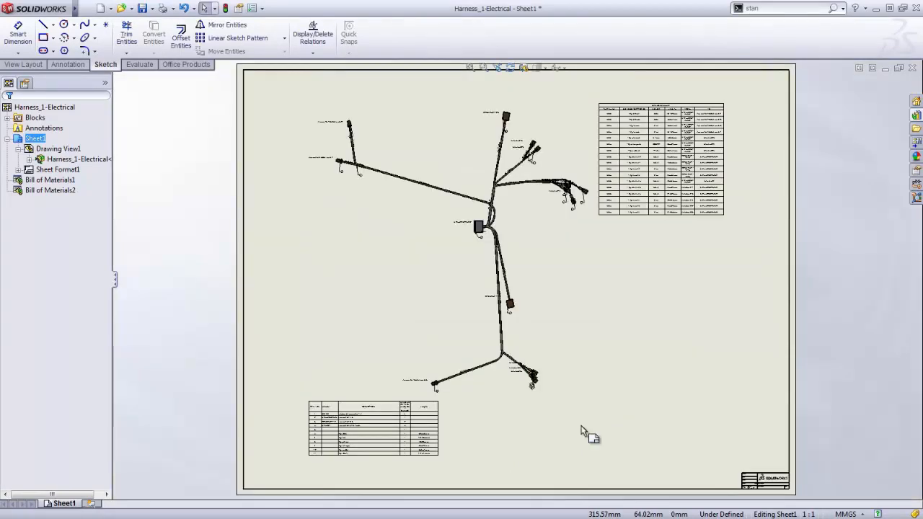
# - Open the Harness_1-Electrical assembly from the drawing view and open its ManufactureFlattenedRoute1 feature for editing
pyautogui.rightClick(86, 163)
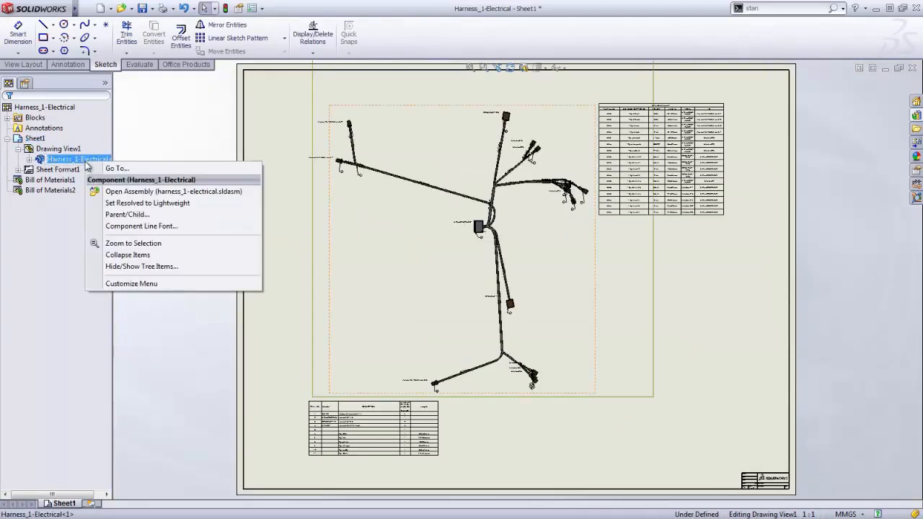
pyautogui.click(133, 191)
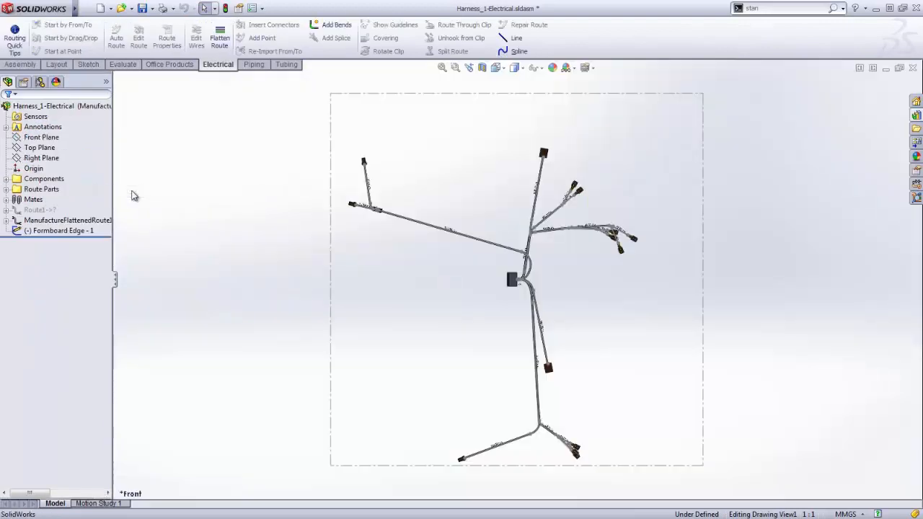
pyautogui.rightClick(81, 220)
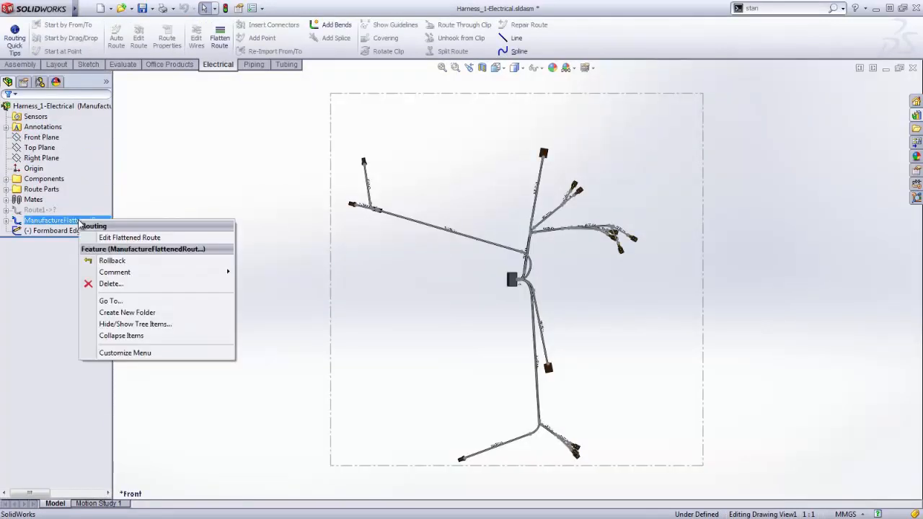
pyautogui.click(194, 239)
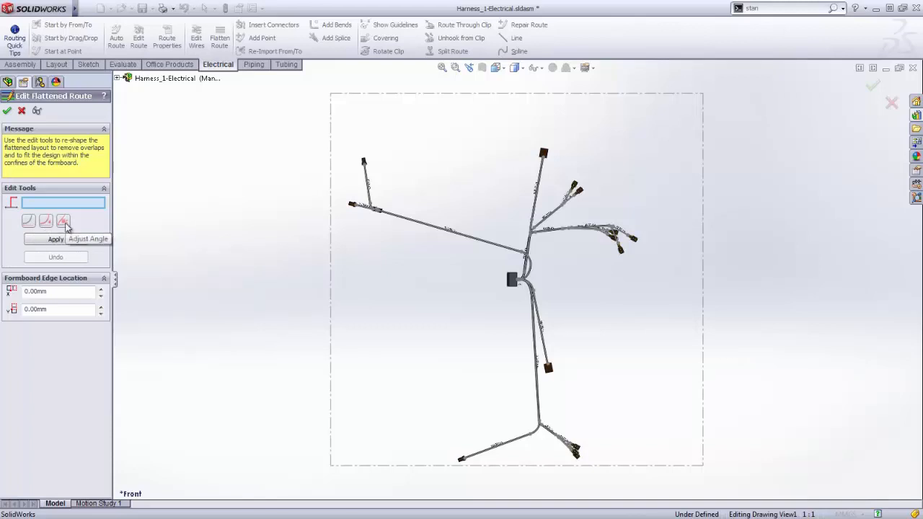
pyautogui.scroll(-5, 548, 274)
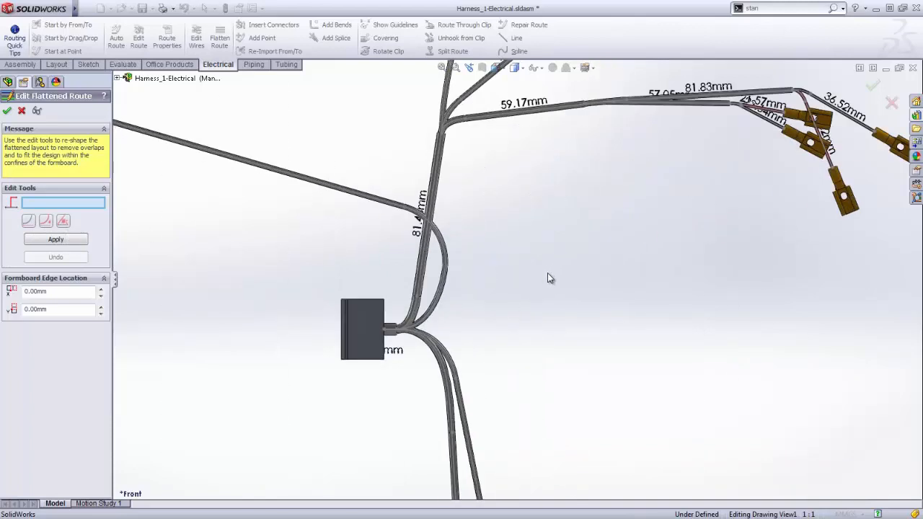
# - Straighten the curved route segment that overlaps the 81.43 mm branch beside the large grey connector, using a value of 10 percent
pyautogui.click(29, 221)
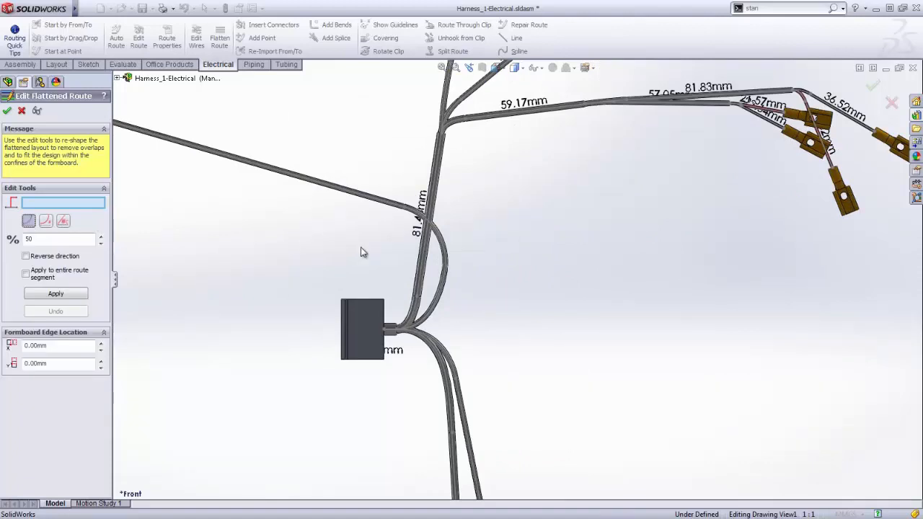
pyautogui.click(443, 256)
pyautogui.click(51, 239)
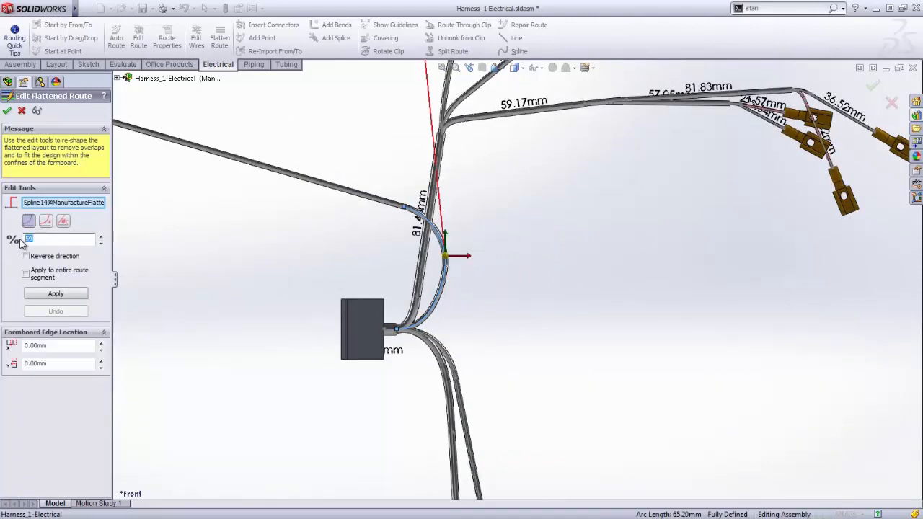
pyautogui.click(38, 294)
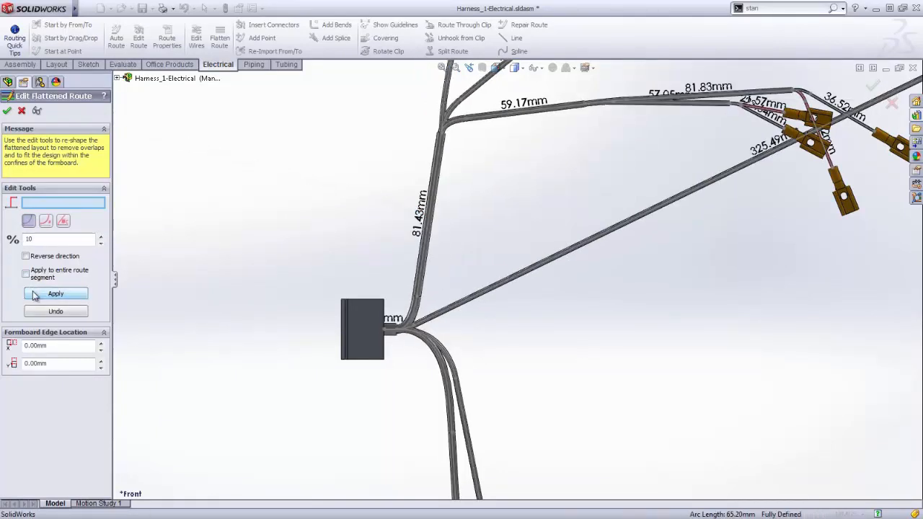
# - Bend the straight 325.49 mm segment at 0 percent of its length with a 50 mm radius and a -75 degree angle
pyautogui.click(45, 221)
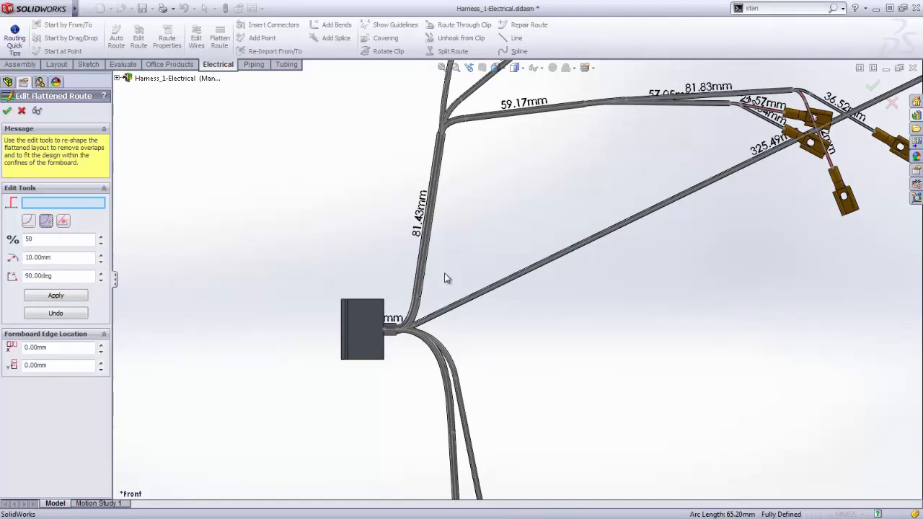
pyautogui.click(496, 289)
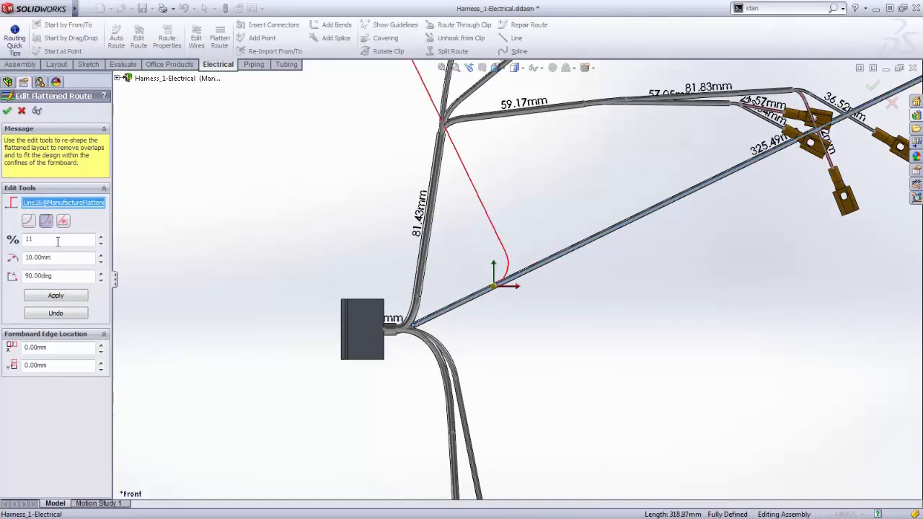
pyautogui.doubleClick(27, 239)
pyautogui.write('0')
pyautogui.doubleClick(28, 257)
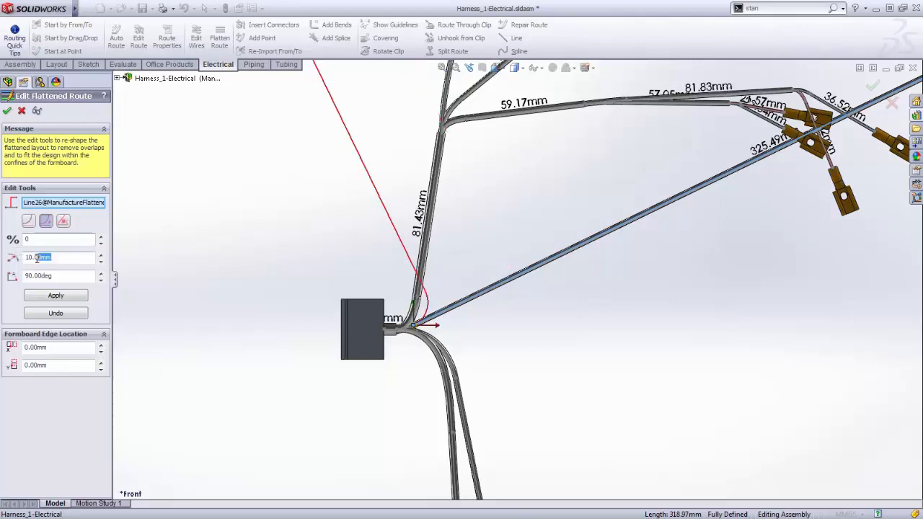
pyautogui.write('50')
pyautogui.doubleClick(32, 275)
pyautogui.write('-')
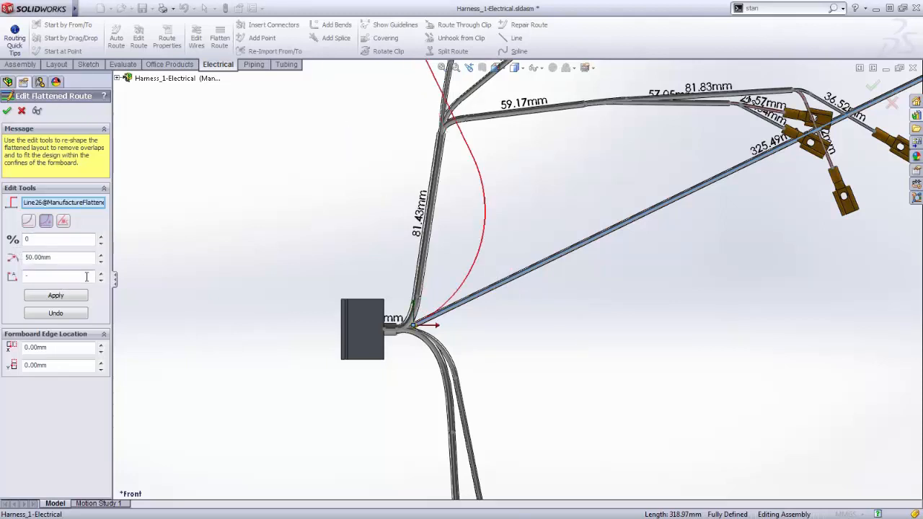
pyautogui.click(75, 296)
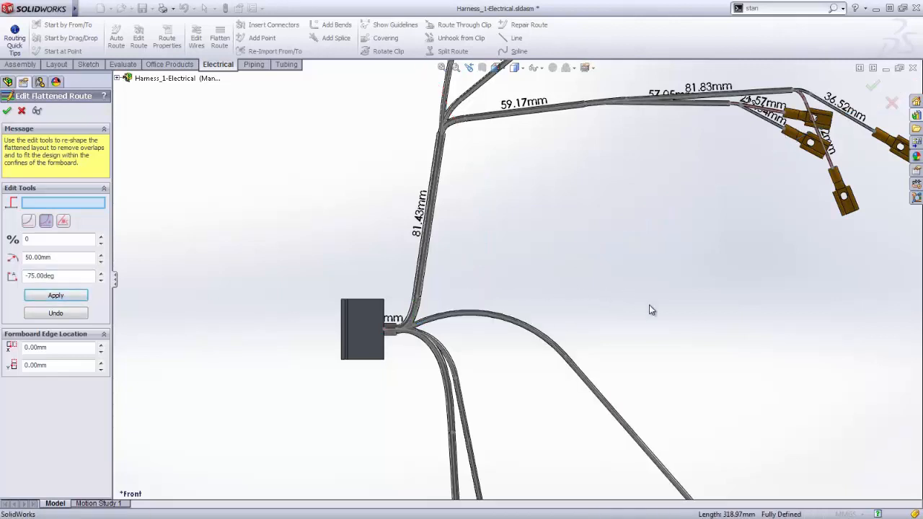
# - Rotate the overlapping 81.83 mm branch by 45 degrees and finish editing the flattened route
pyautogui.scroll(4, 655, 319)
pyautogui.scroll(-5, 509, 245)
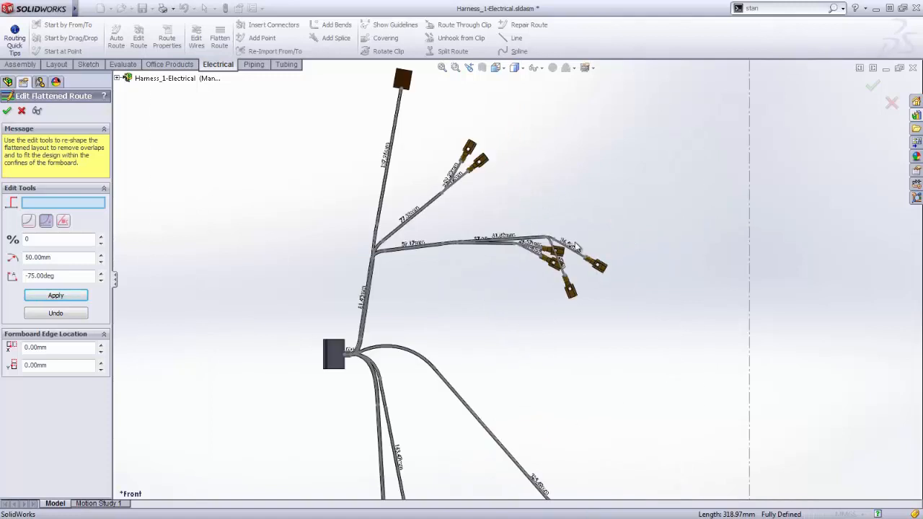
pyautogui.scroll(-1, 509, 244)
pyautogui.click(62, 220)
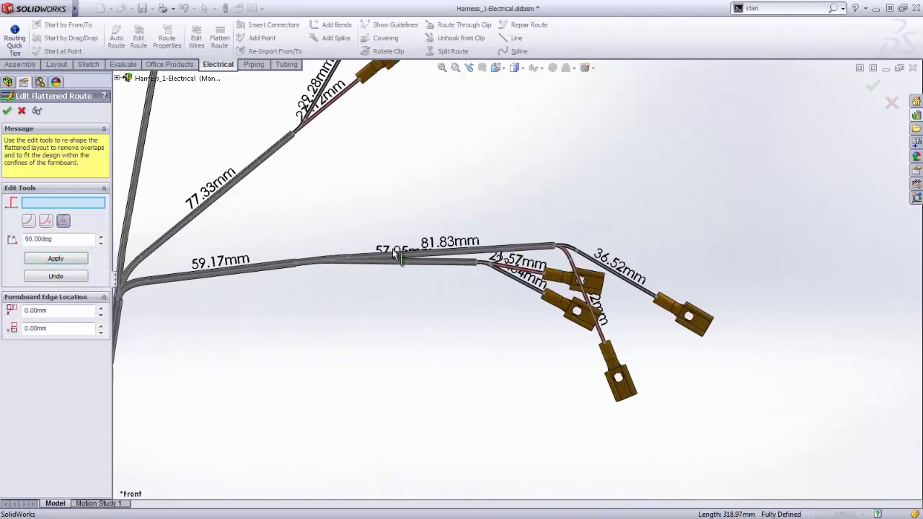
pyautogui.click(495, 253)
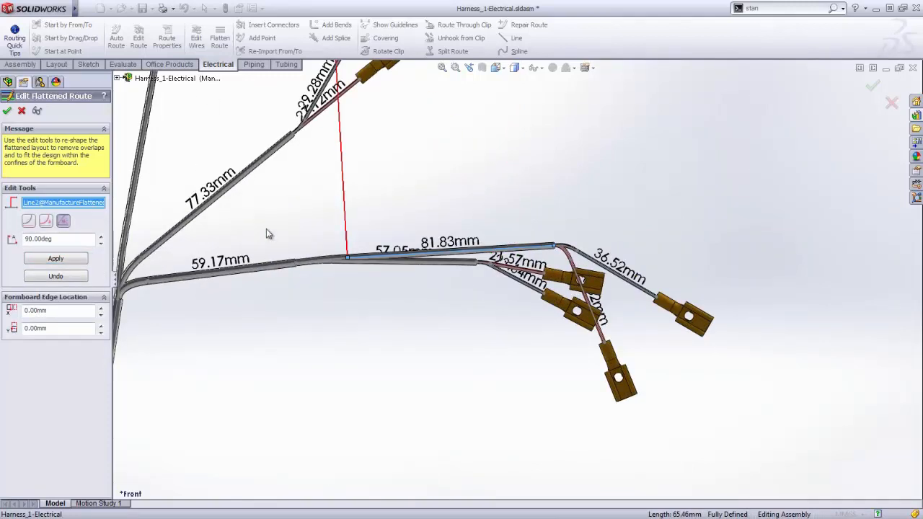
pyautogui.moveTo(83, 238); pyautogui.dragTo(16, 241)
pyautogui.write('45')
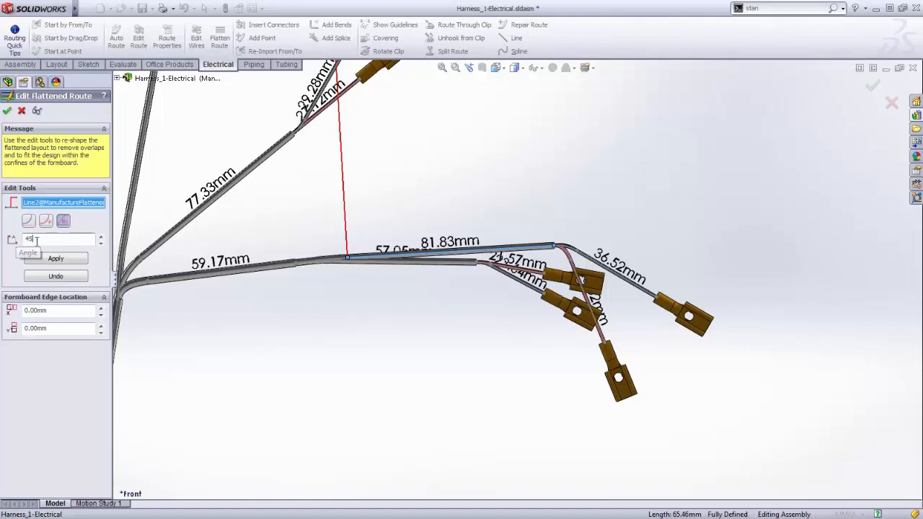
pyautogui.click(61, 258)
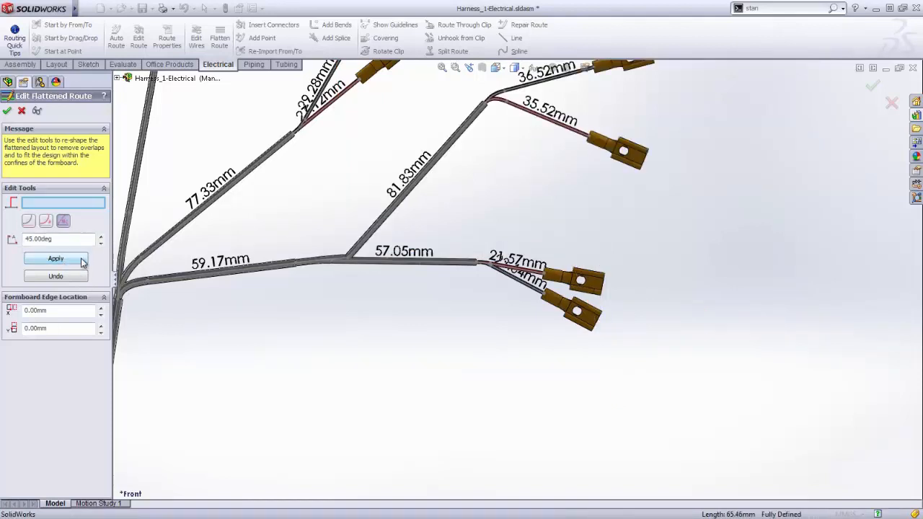
pyautogui.moveTo(305, 346); pyautogui.dragTo(373, 351, button='right')
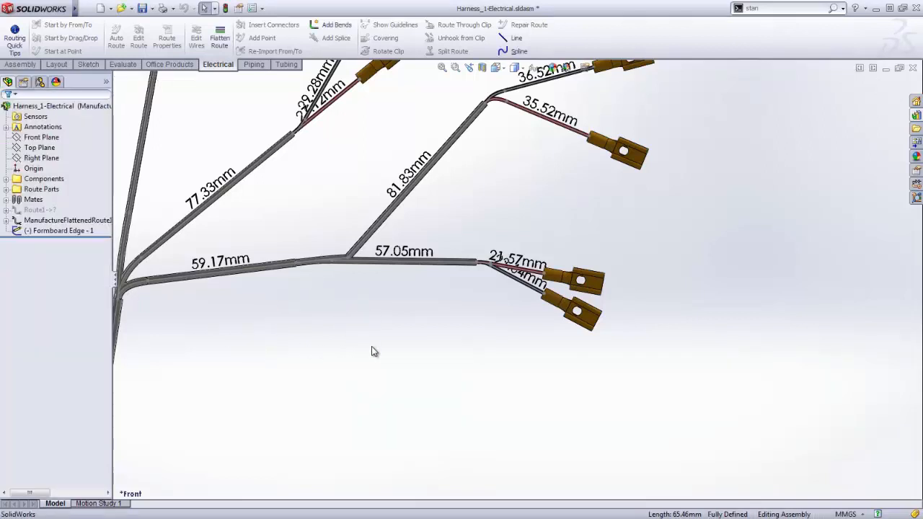
# - Return to the harness drawing and examine the reshaped layout on the sheet
pyautogui.hotkey('ctrl', 'Tab')
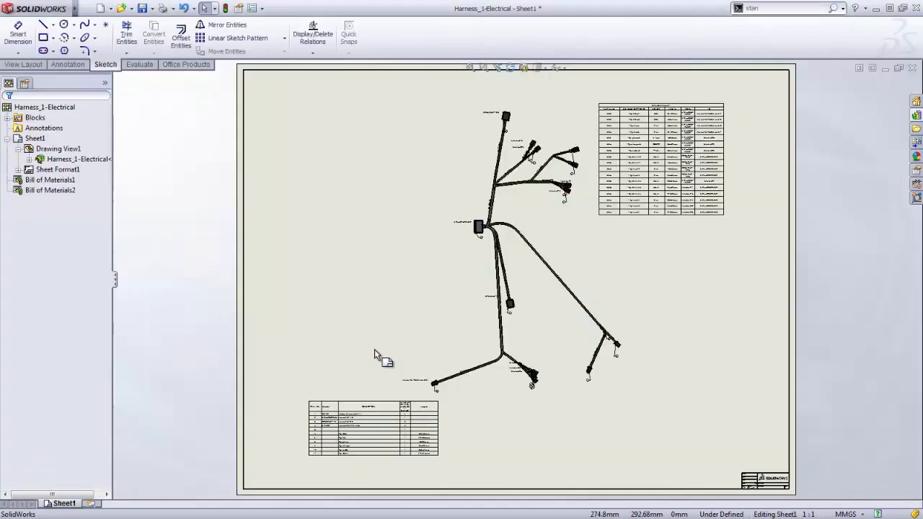
pyautogui.moveTo(374, 355); pyautogui.dragTo(425, 382, button='right')
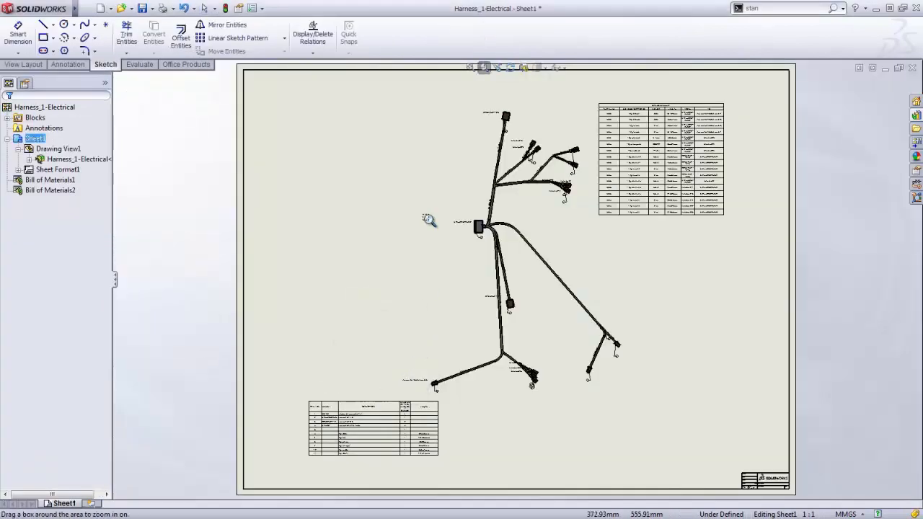
pyautogui.moveTo(351, 103); pyautogui.dragTo(637, 393)
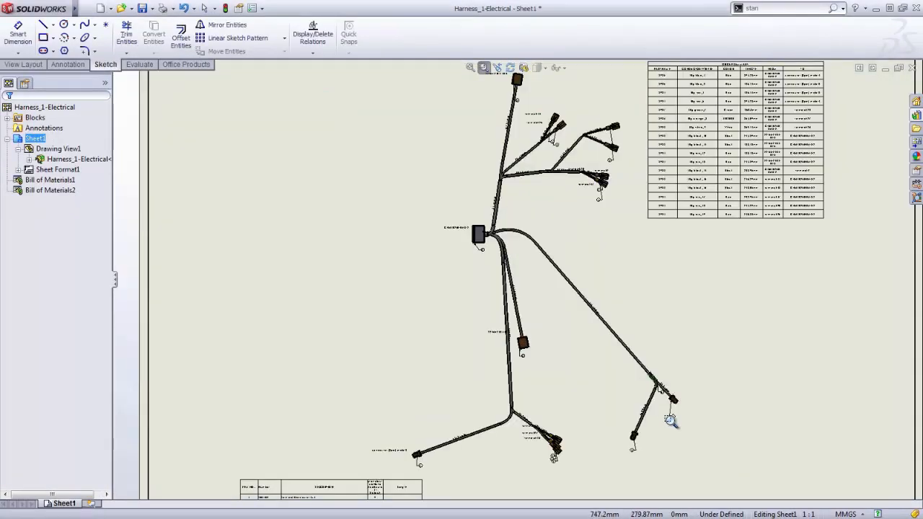
pyautogui.scroll(2, 677, 424)
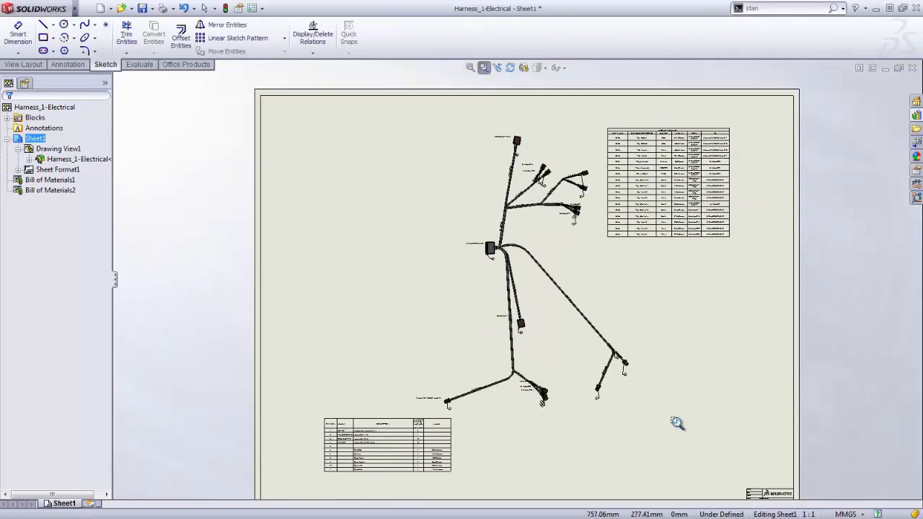
pyautogui.press('f')
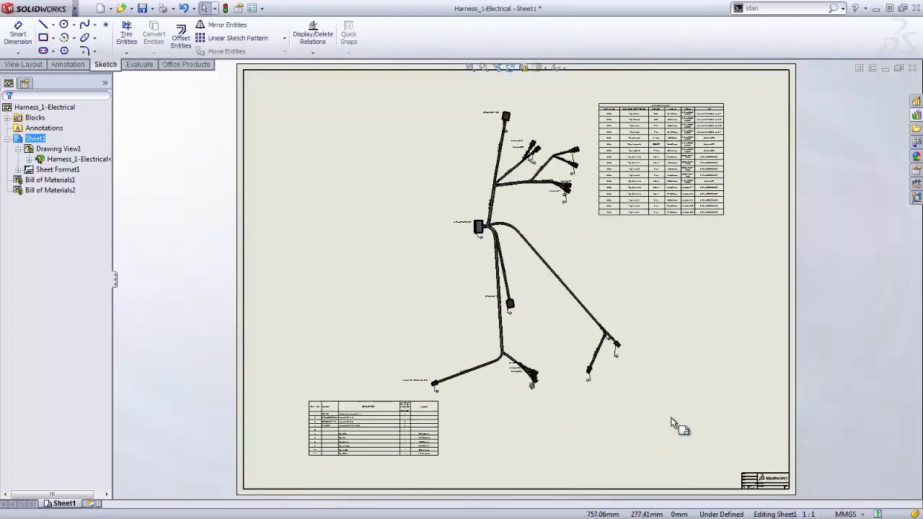